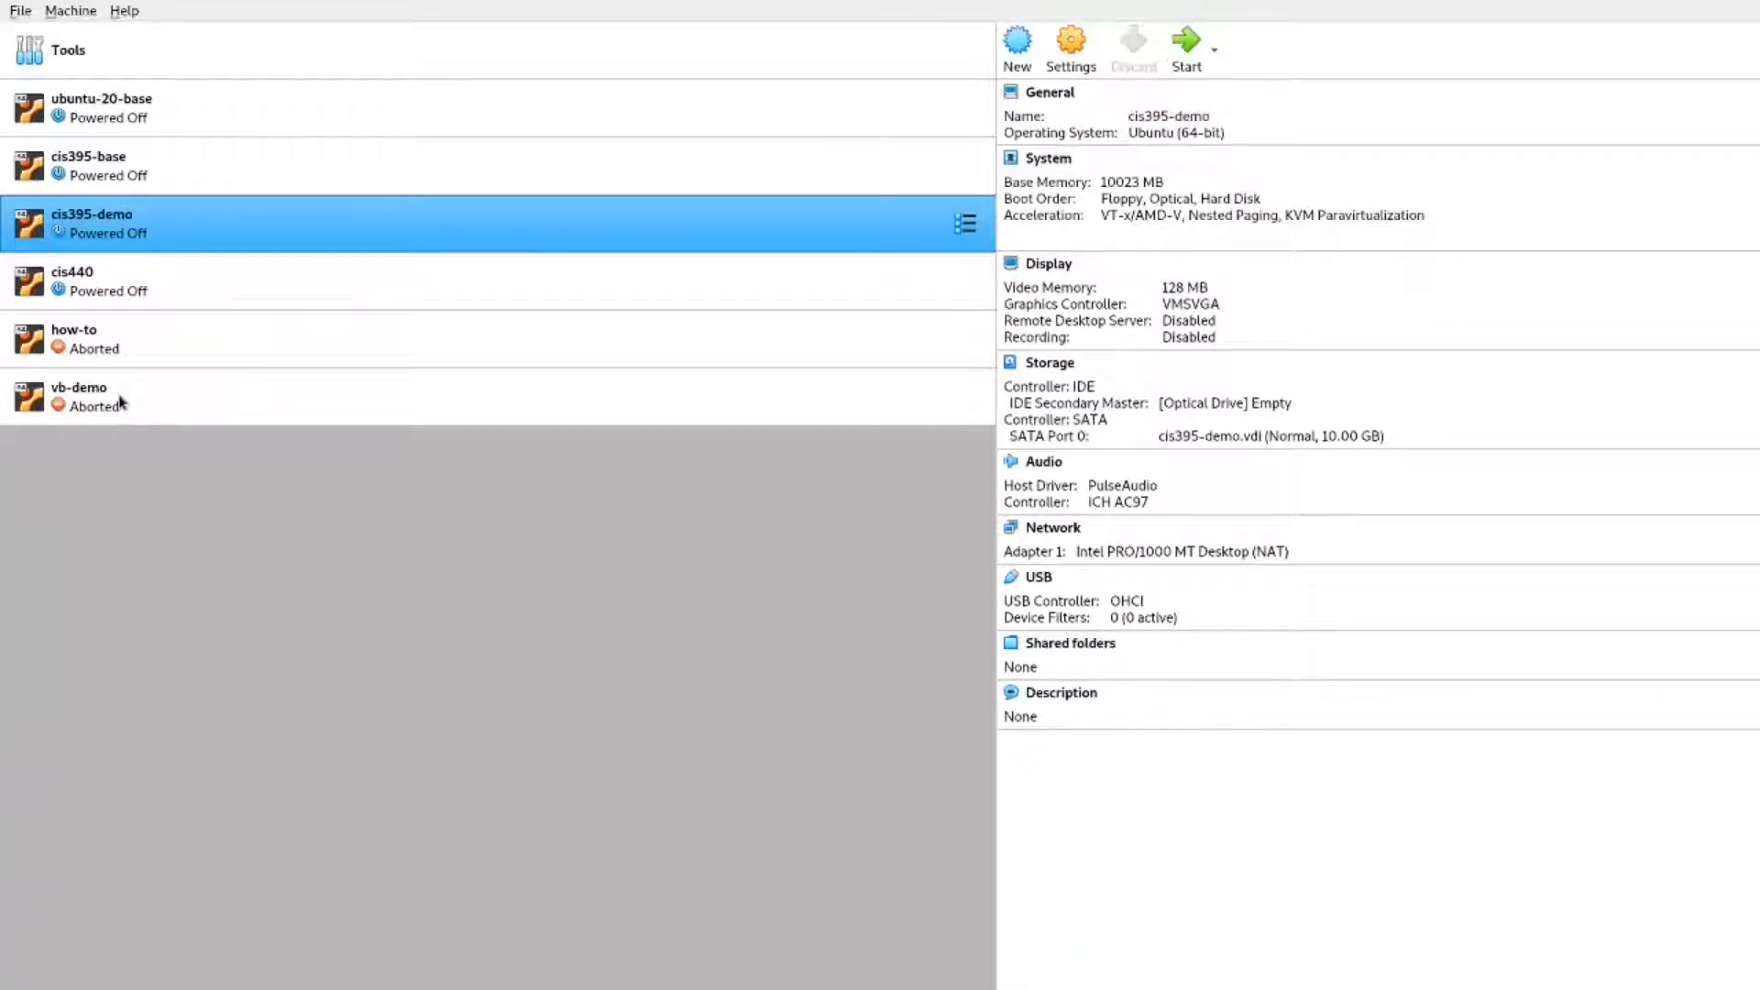
# - Select the vb-demo machine (Ubuntu 64-bit, 10 GB disk) in the VirtualBox machine list
pyautogui.click(120, 402)
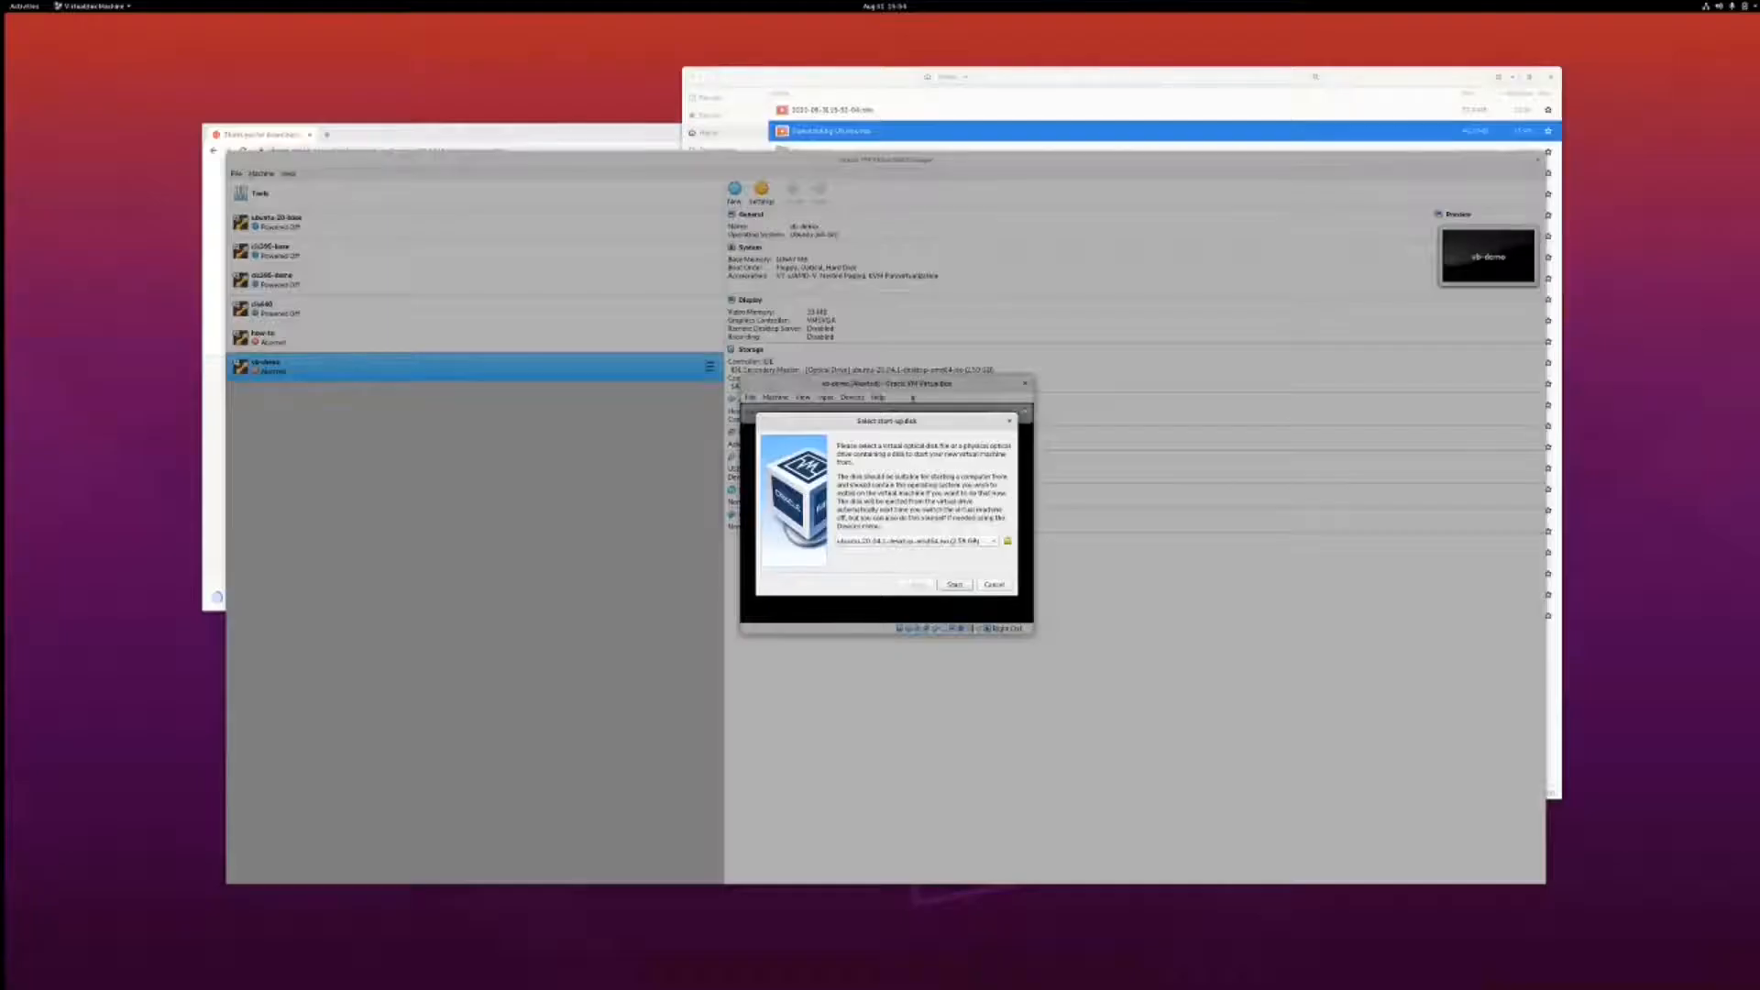
# - Move the running vb-demo window slightly up-left so the start-up disk prompt is fully visible
pyautogui.moveTo(912, 384)
pyautogui.mouseDown()
pyautogui.moveTo(942, 364)
pyautogui.moveTo(921, 349)
pyautogui.moveTo(894, 375)
pyautogui.mouseUp()
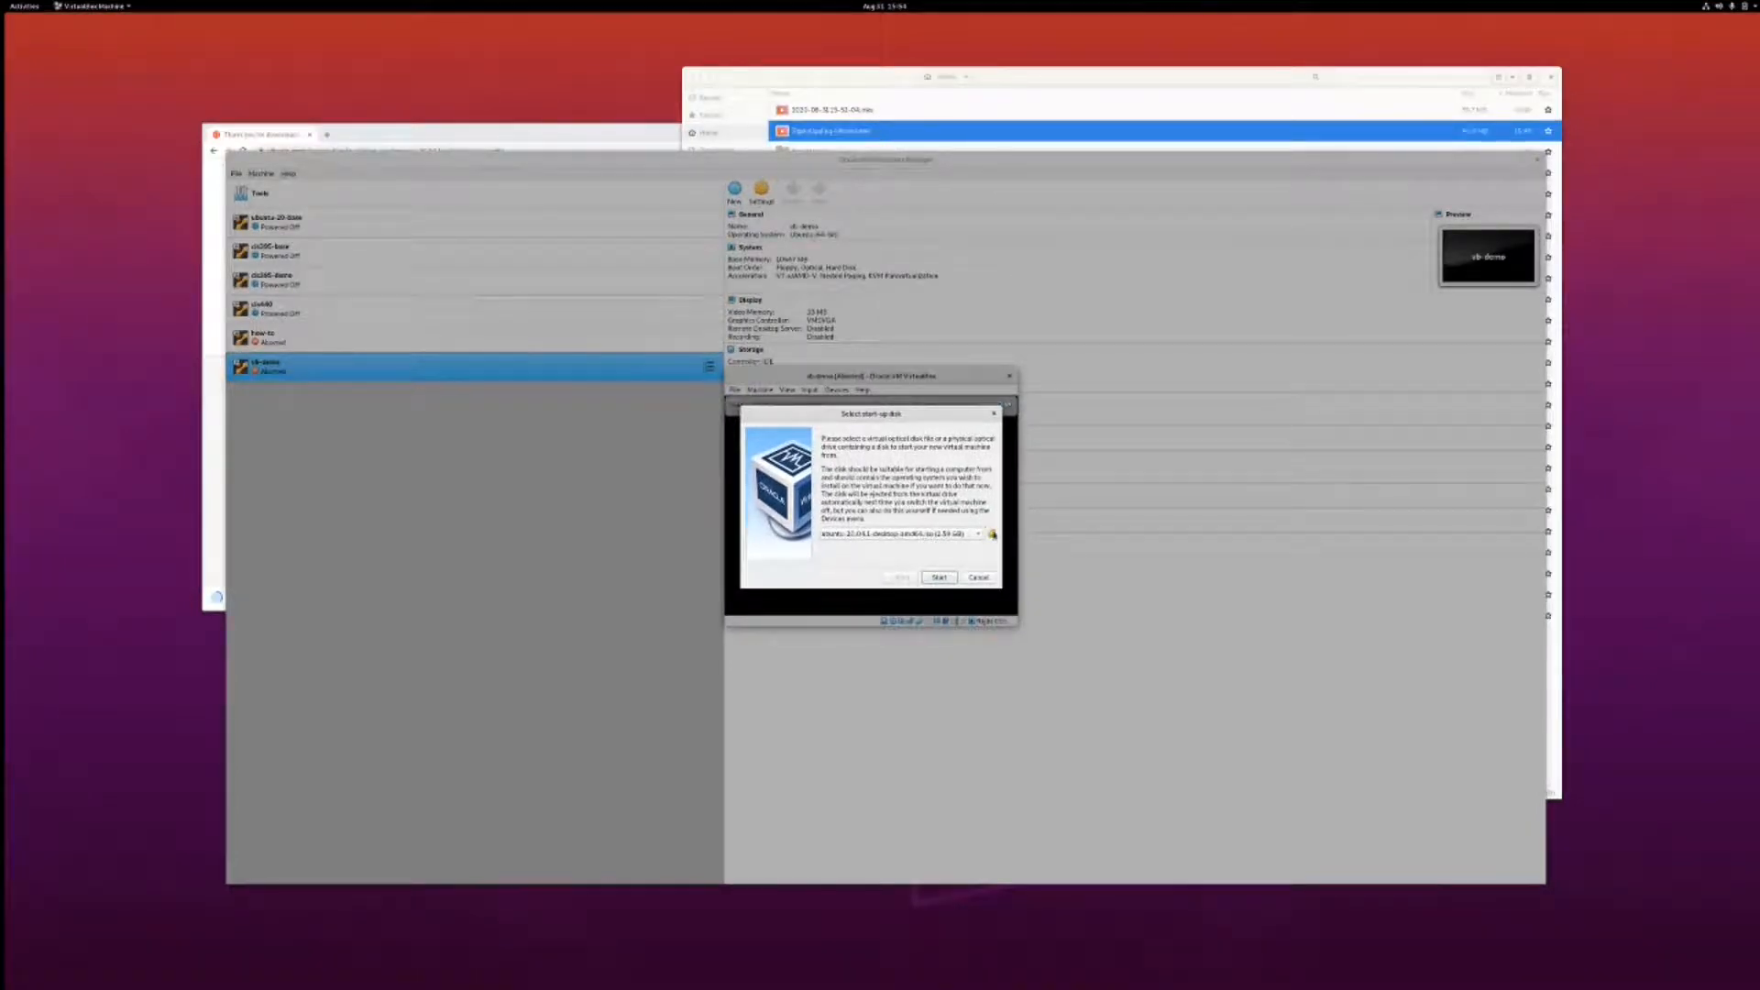
# - Add ubuntu-20.04.1-desktop-amd64.iso from Downloads and boot vb-demo from it
pyautogui.click(992, 534)
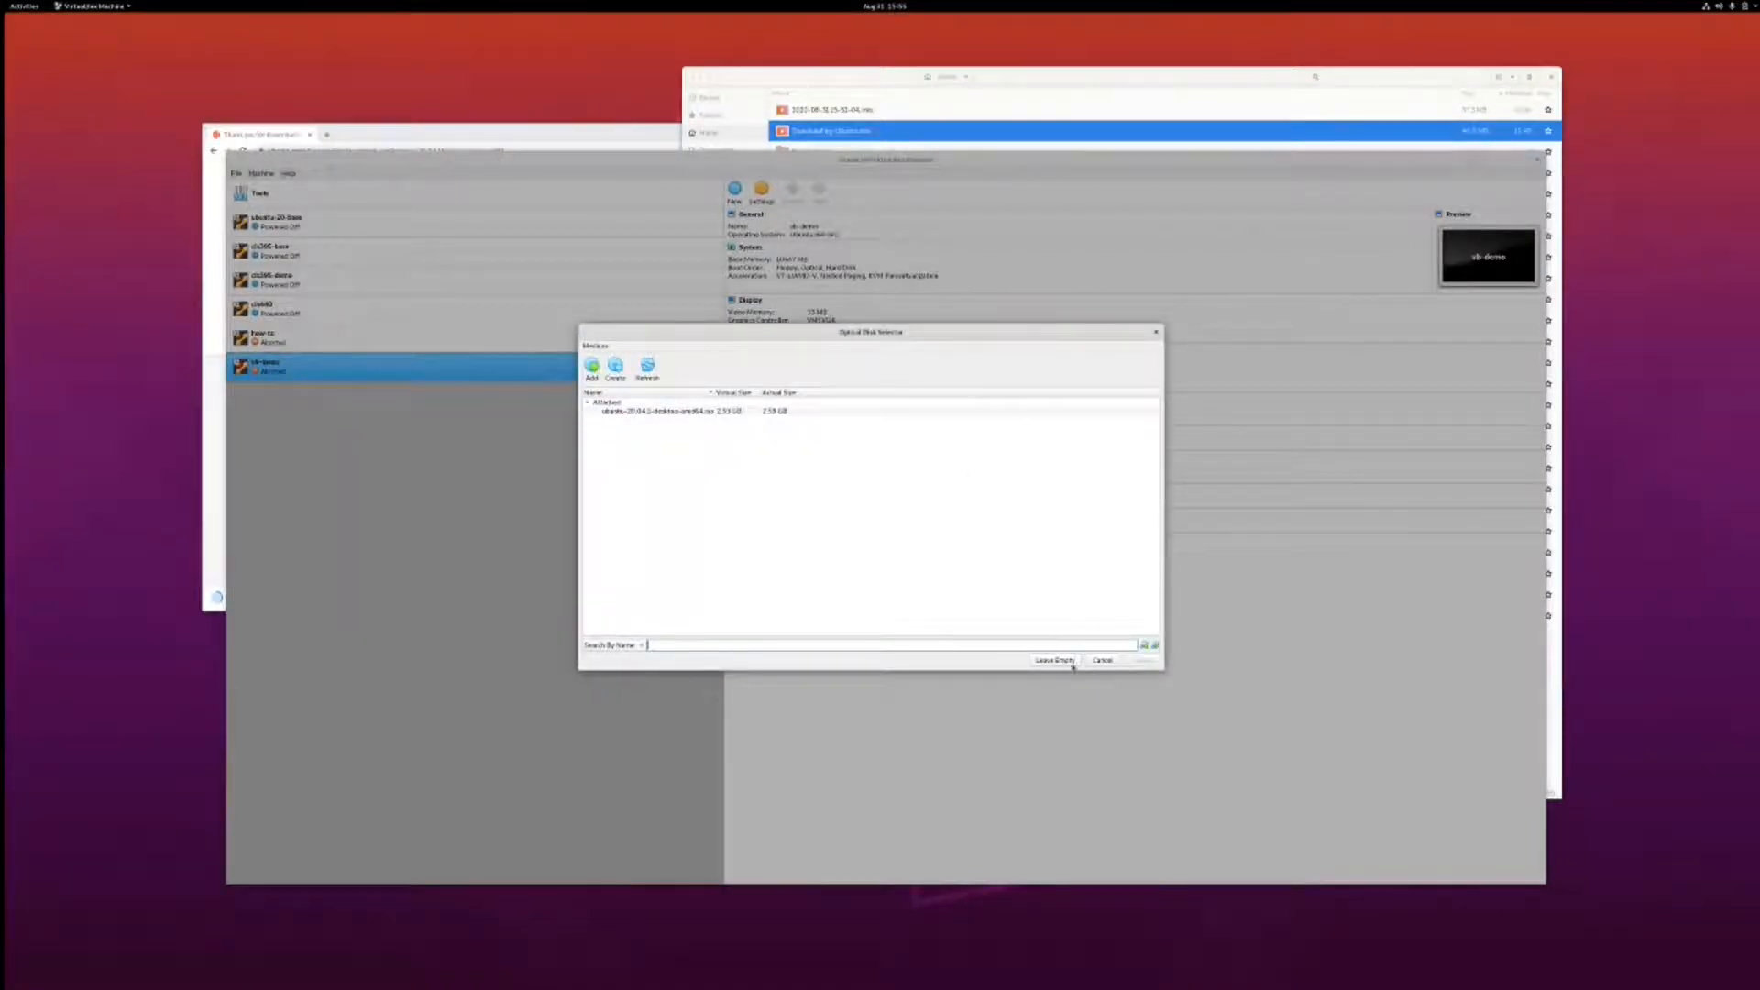
pyautogui.click(1102, 660)
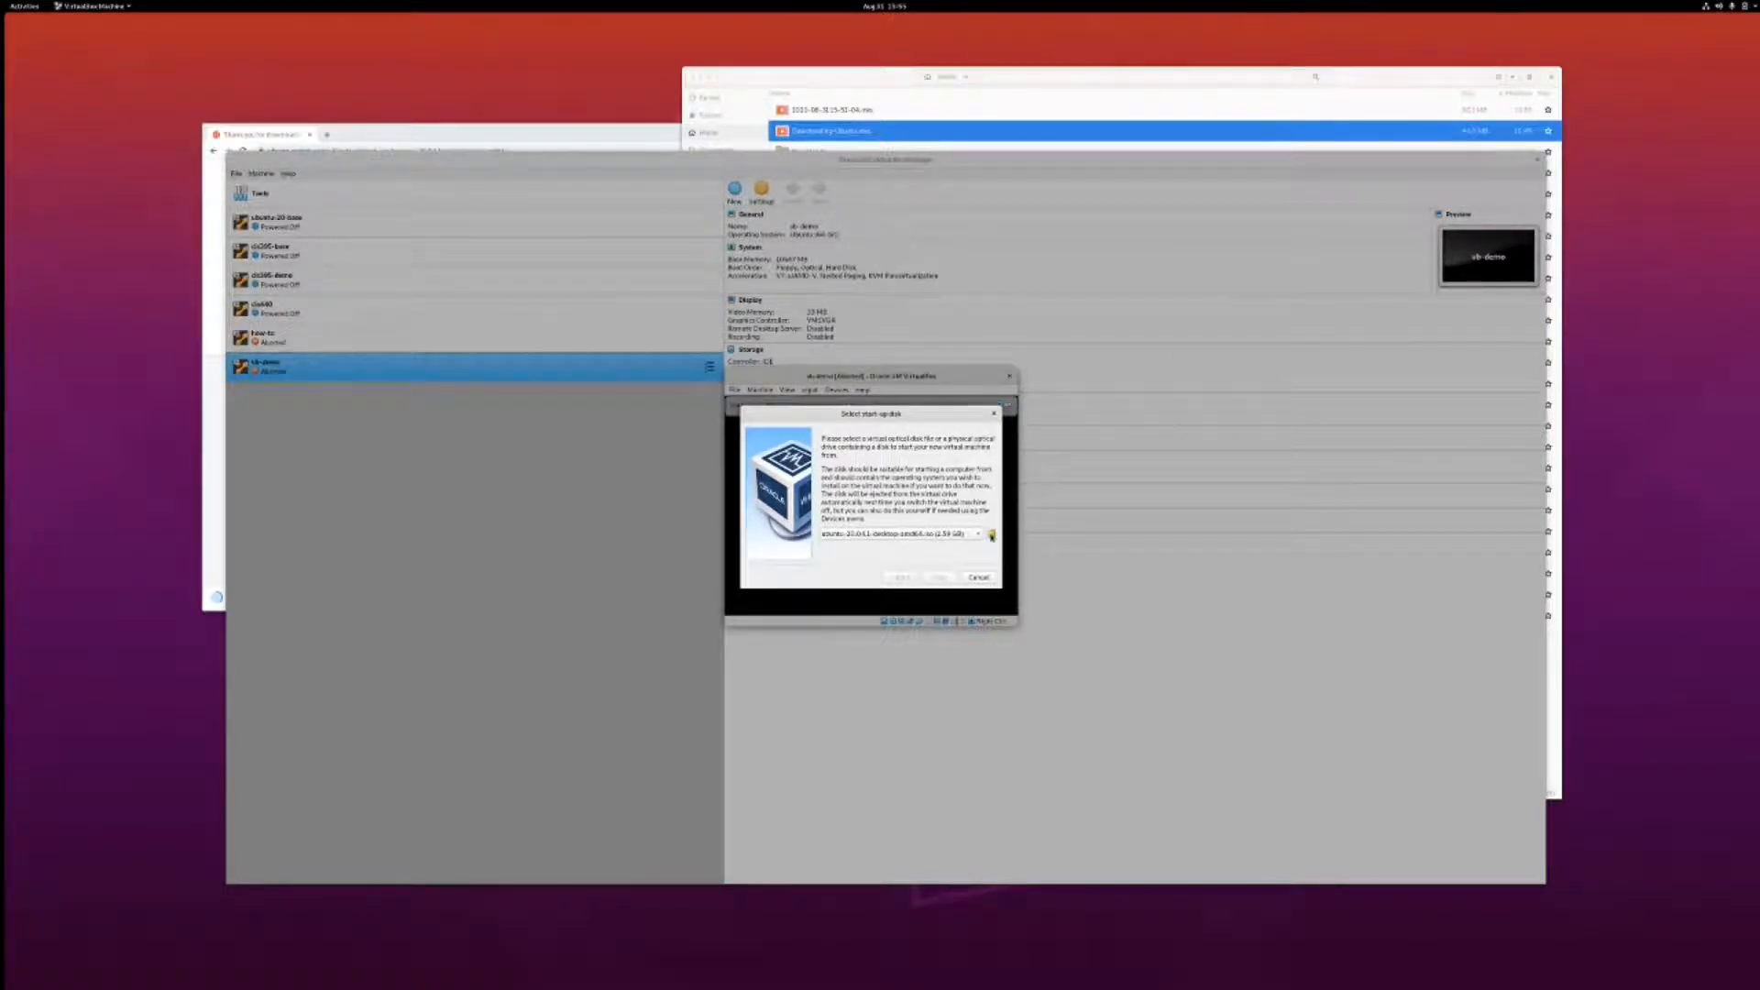
pyautogui.click(992, 535)
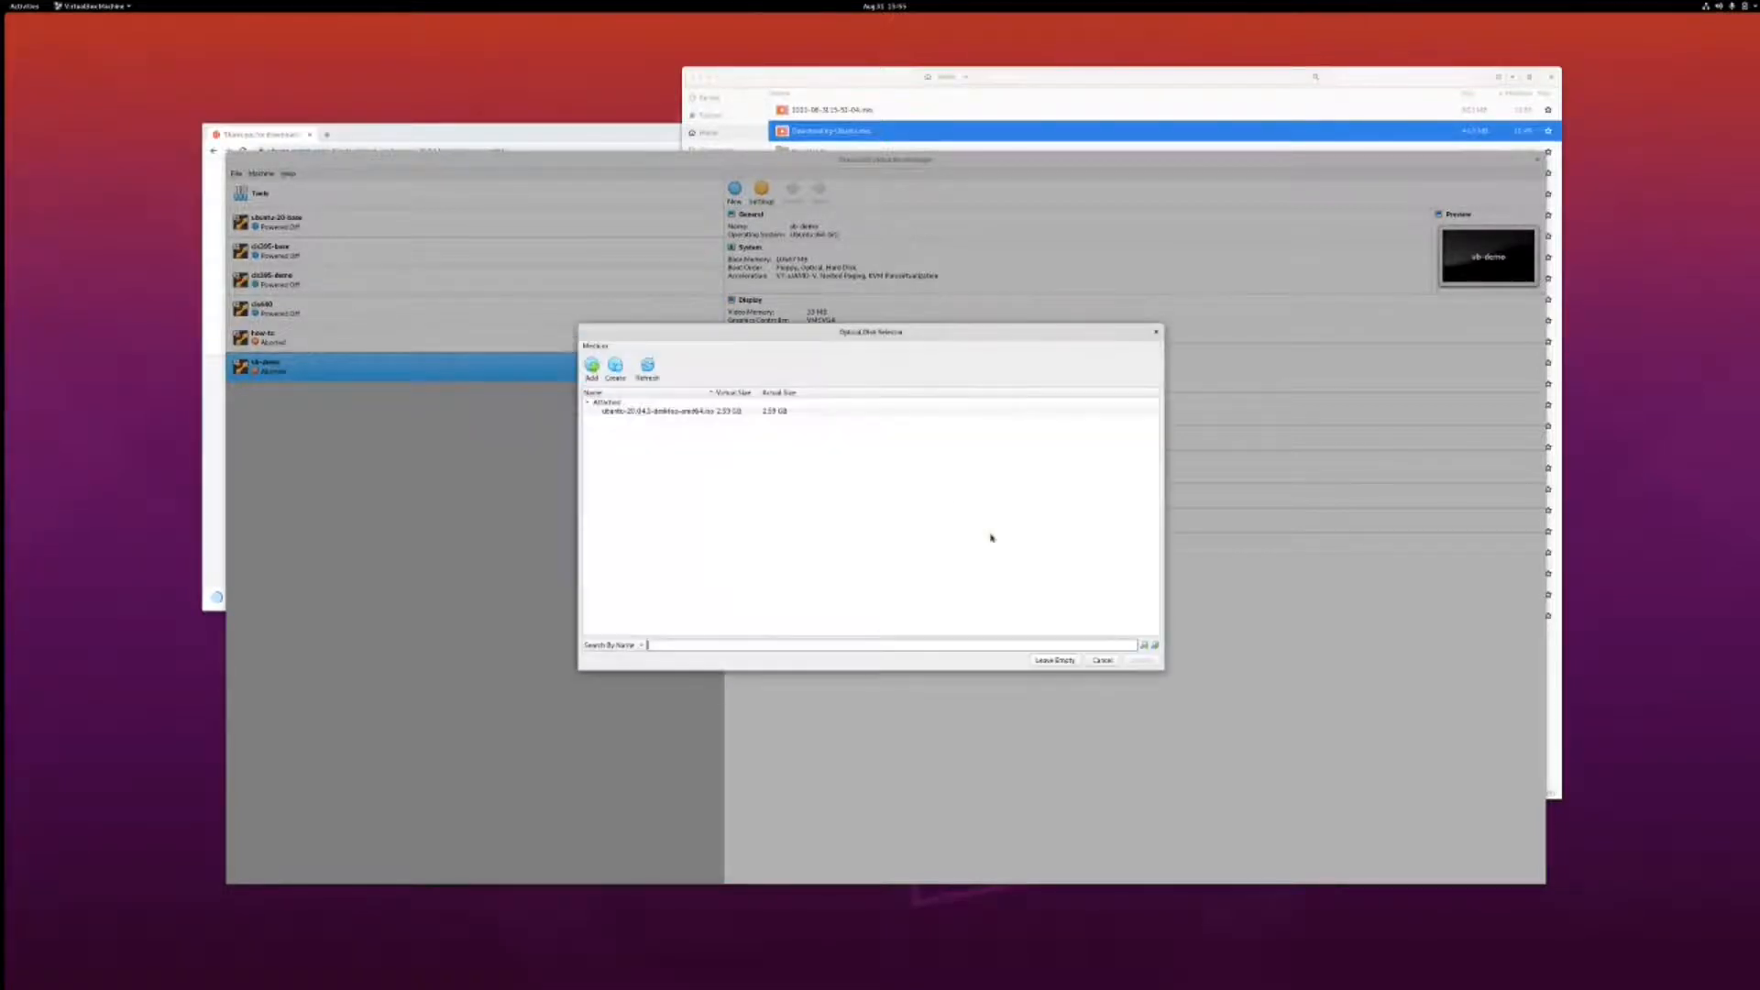
pyautogui.click(592, 367)
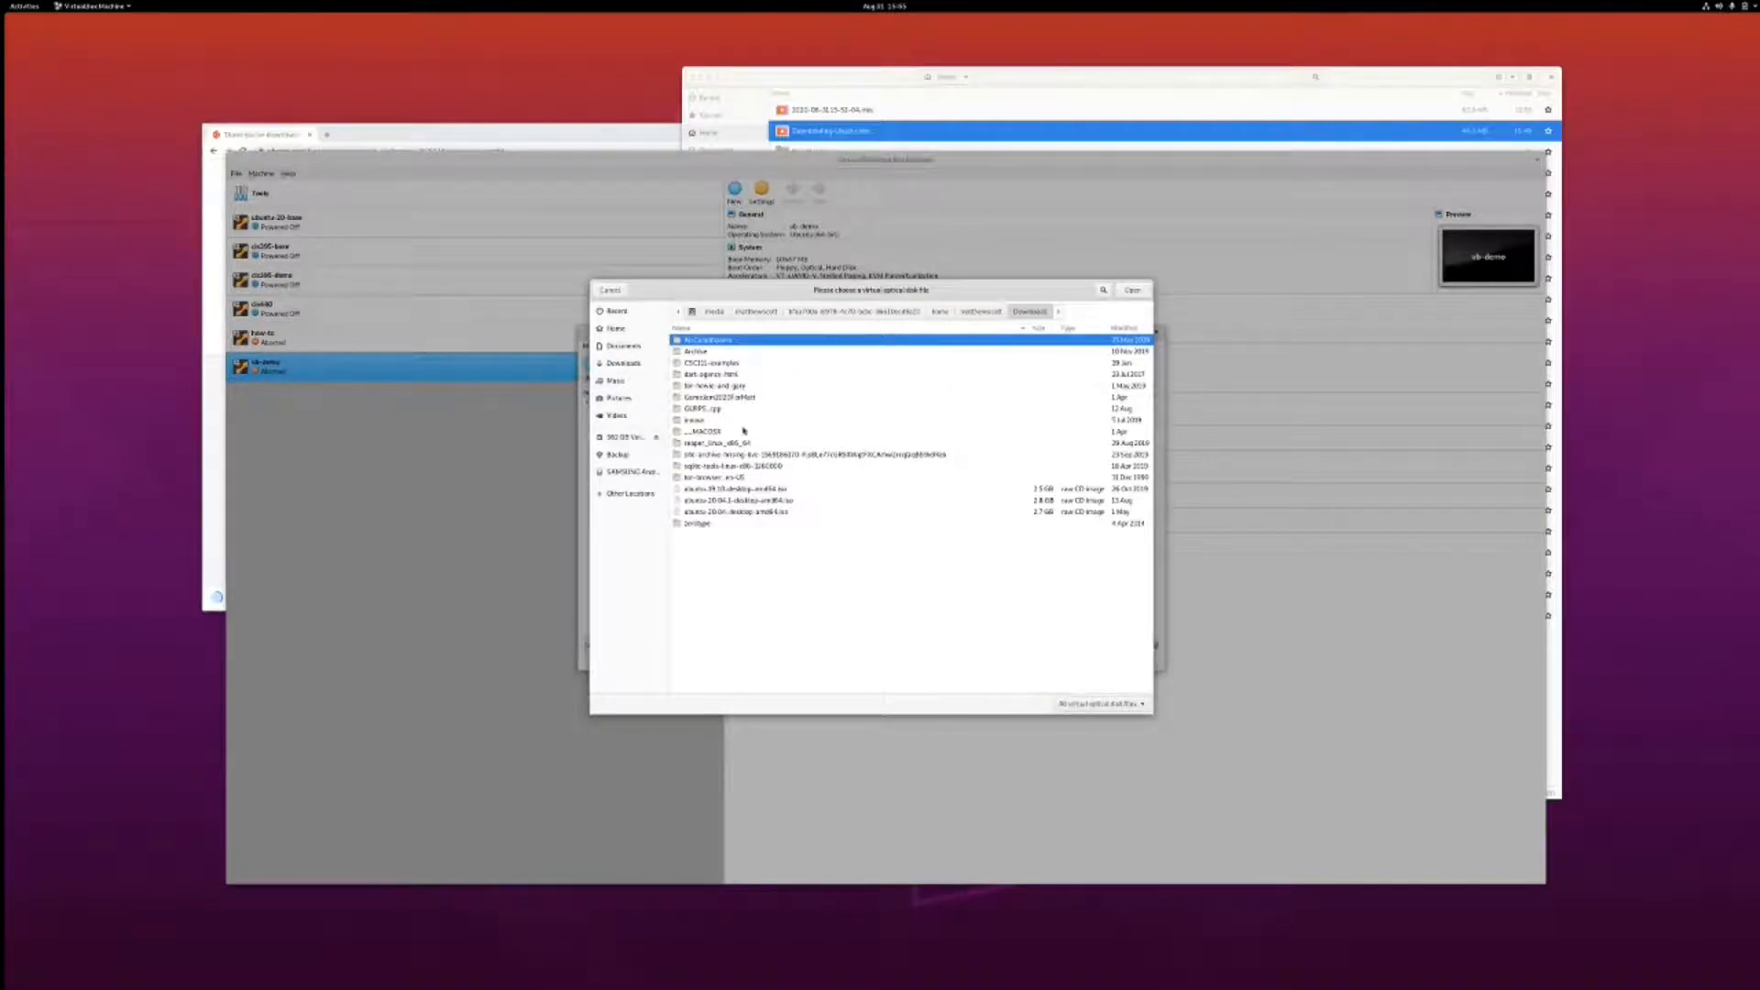
pyautogui.click(705, 504)
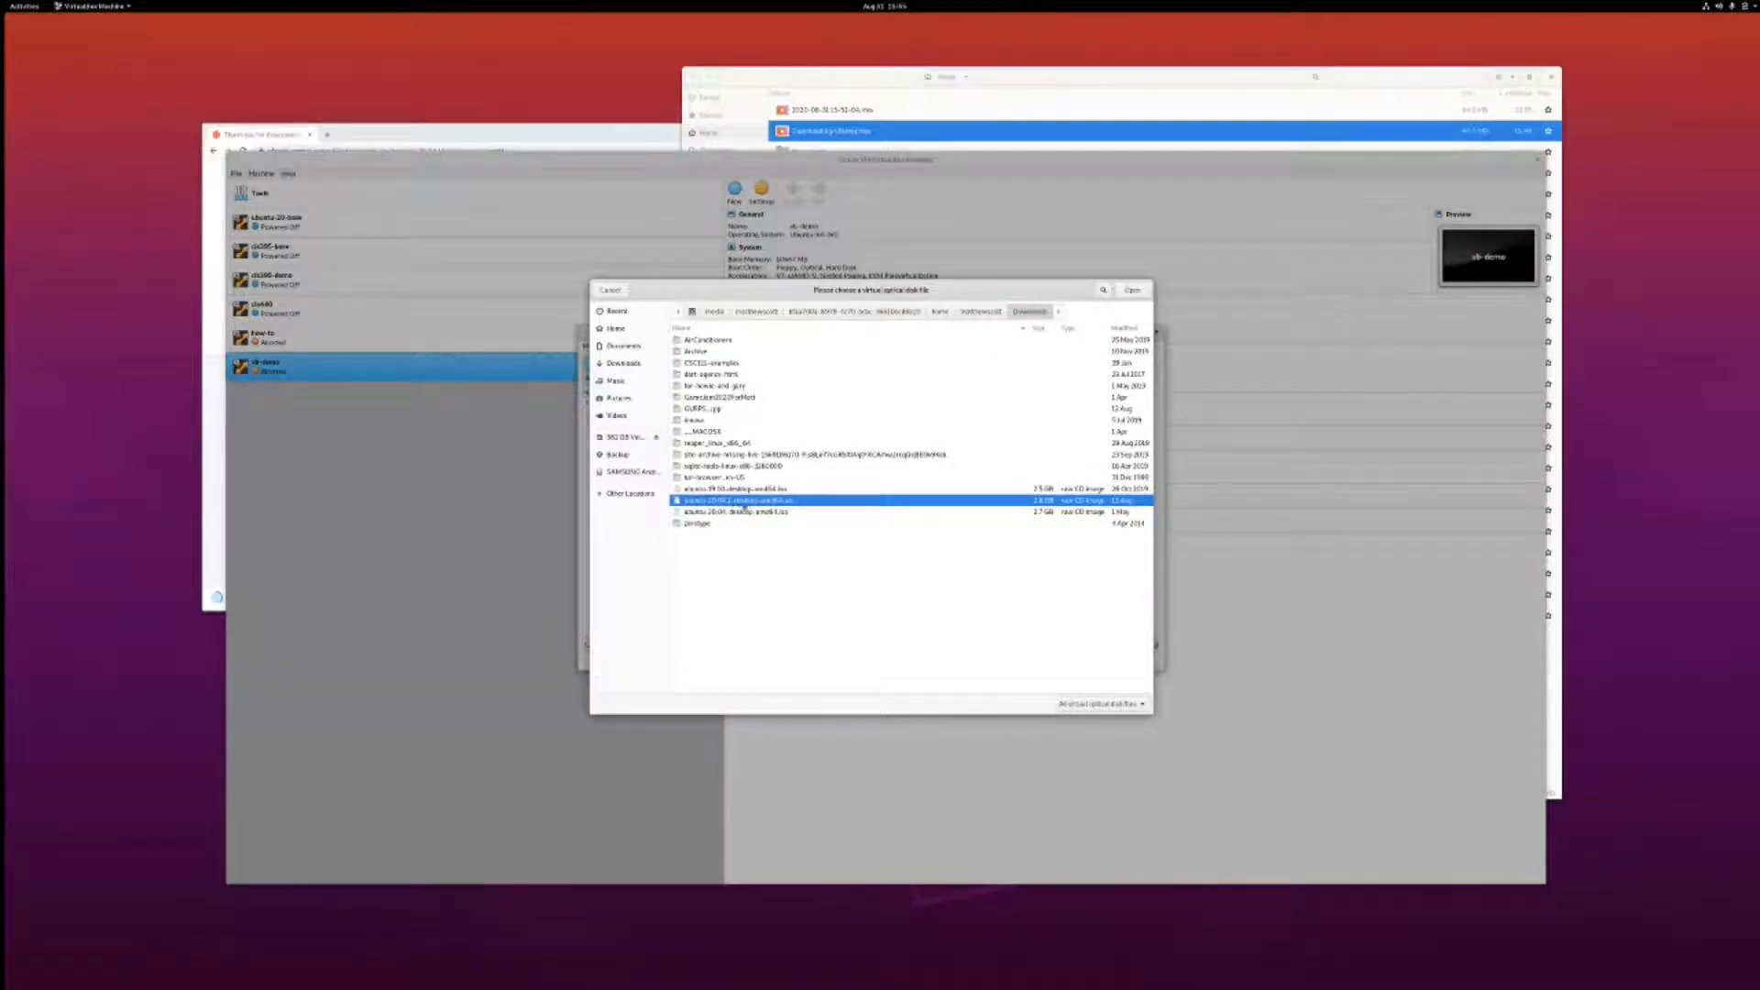
pyautogui.click(1134, 290)
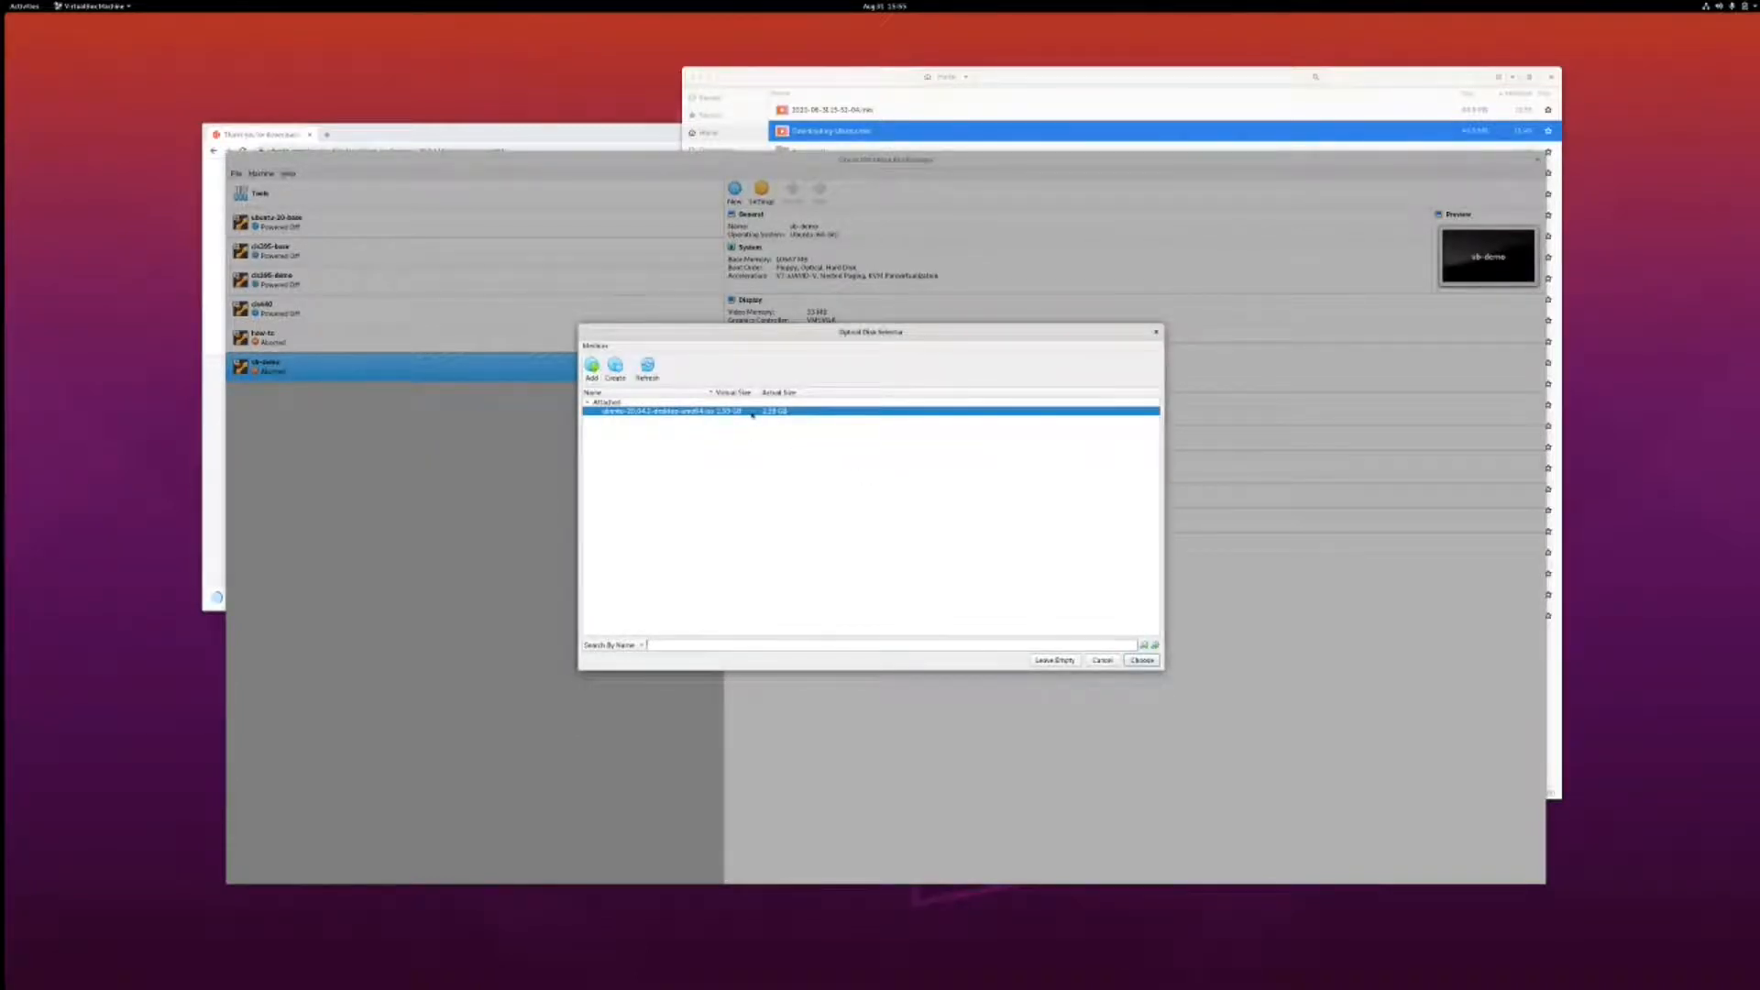
pyautogui.click(1143, 661)
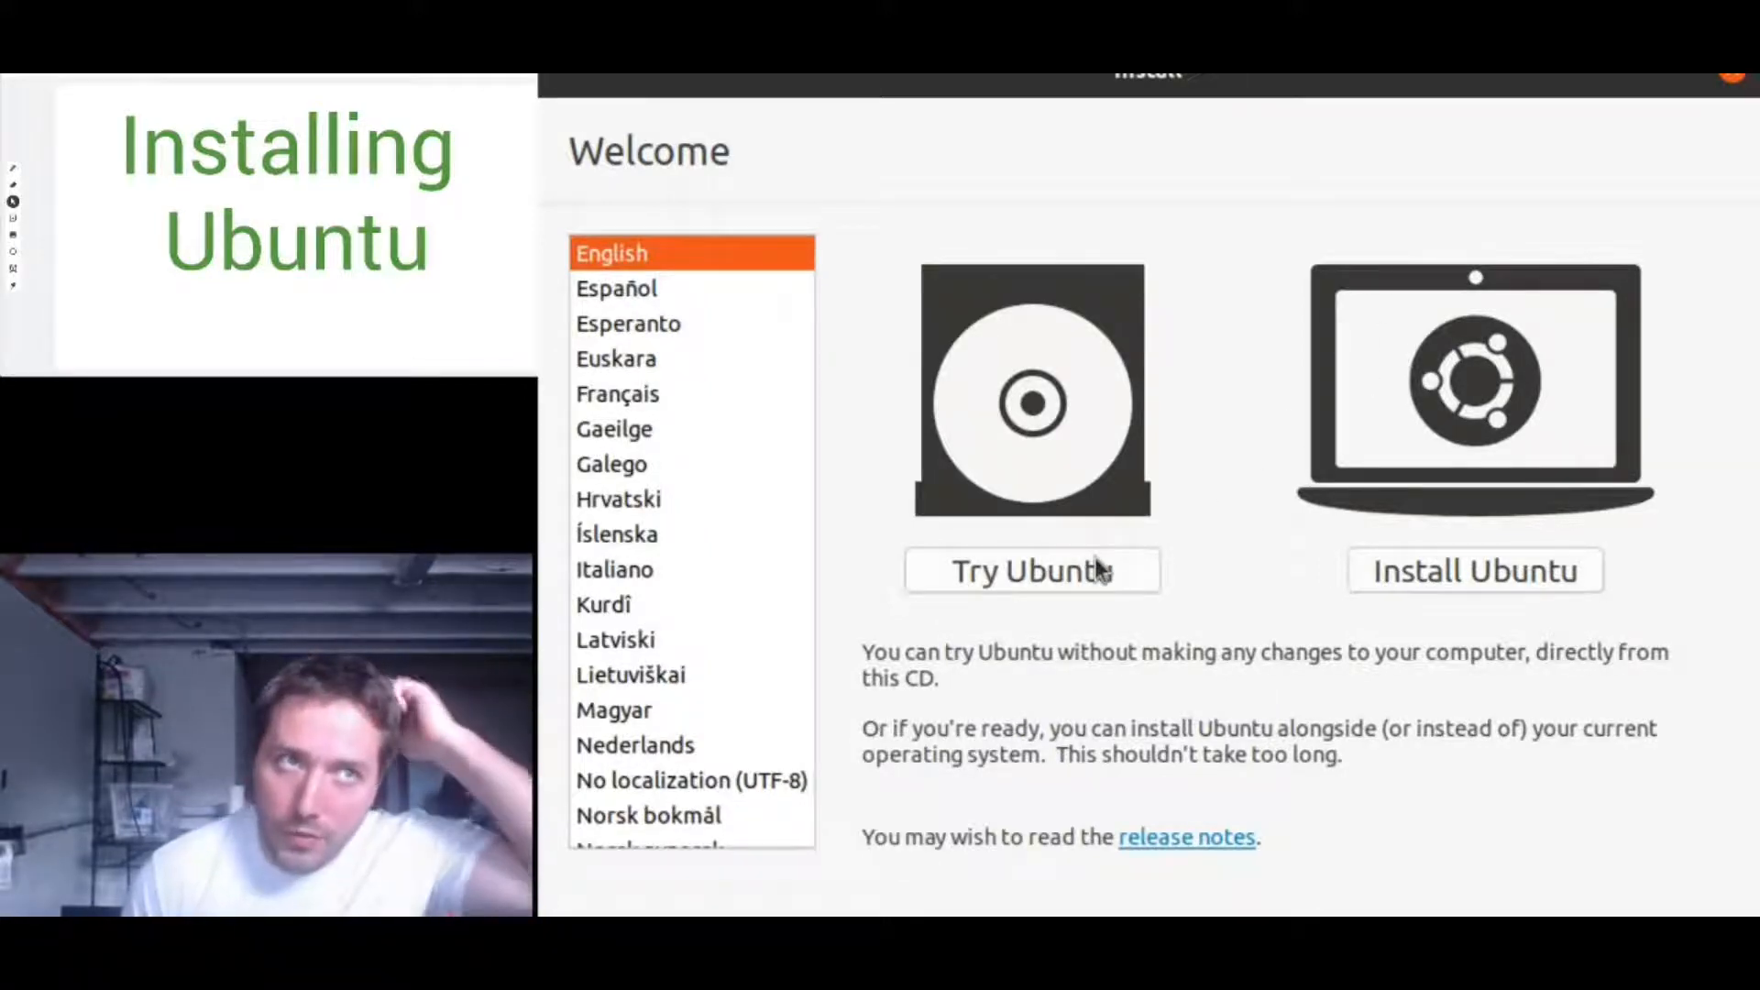
# - Choose Install Ubuntu and keep the English (US) keyboard layout
pyautogui.click(1459, 574)
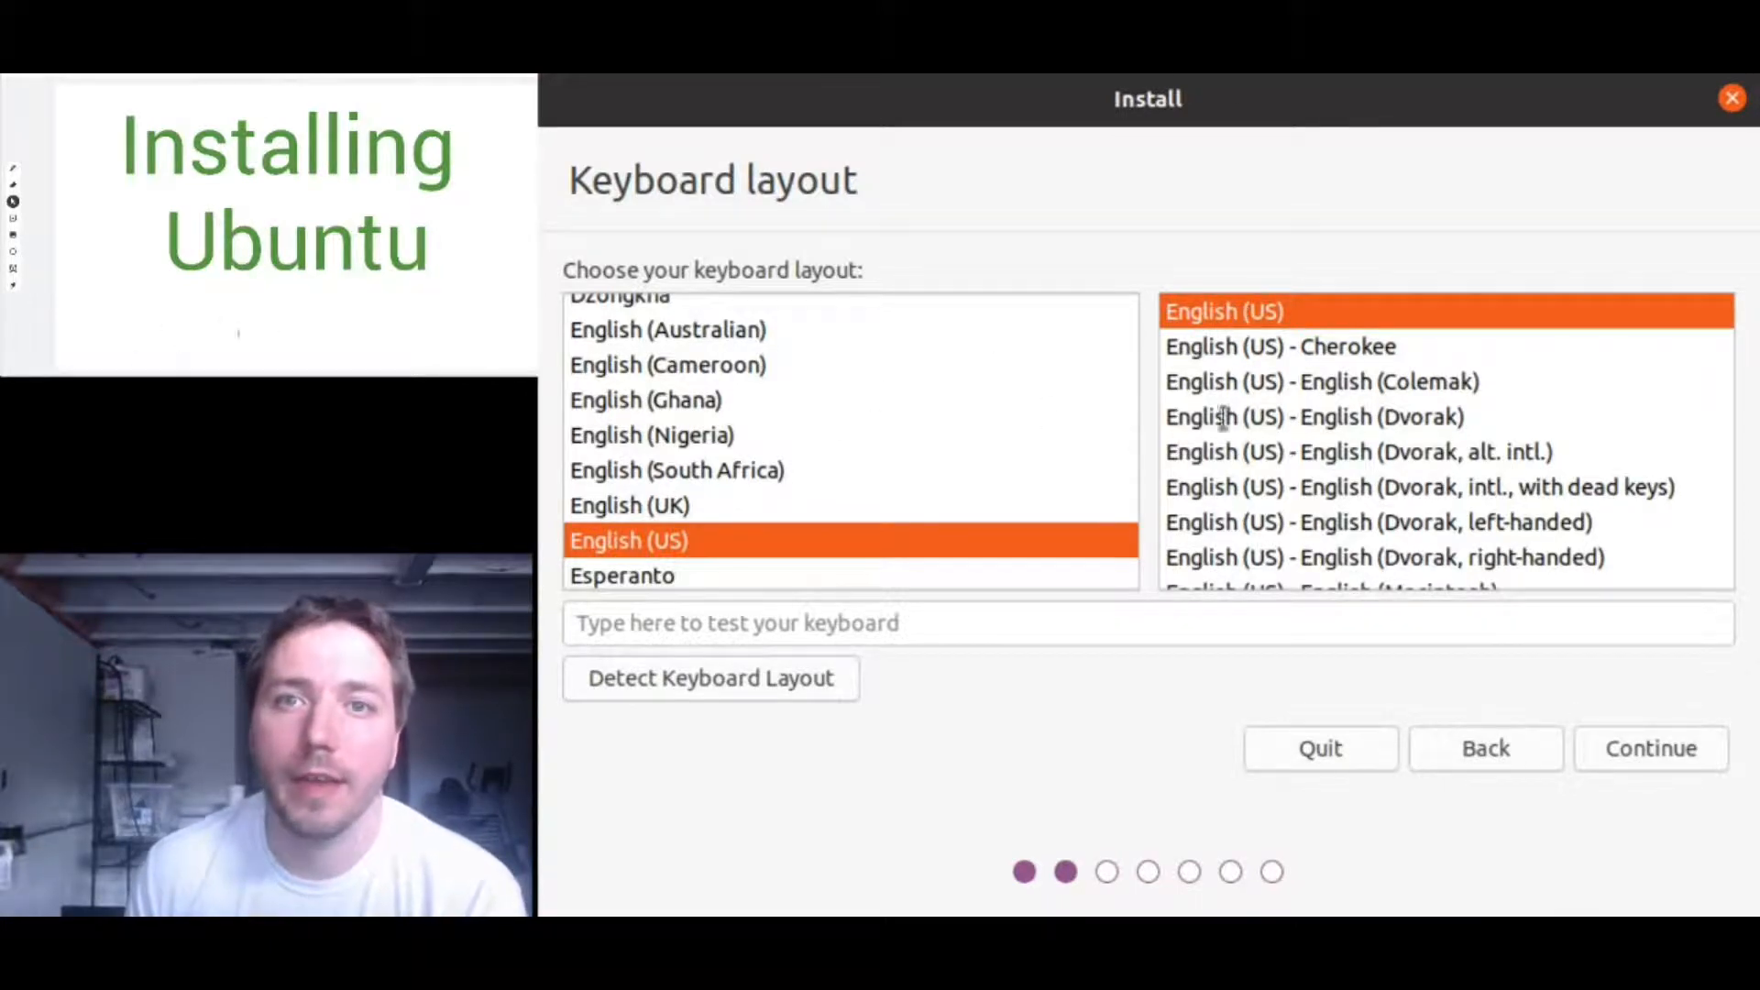
pyautogui.click(1651, 750)
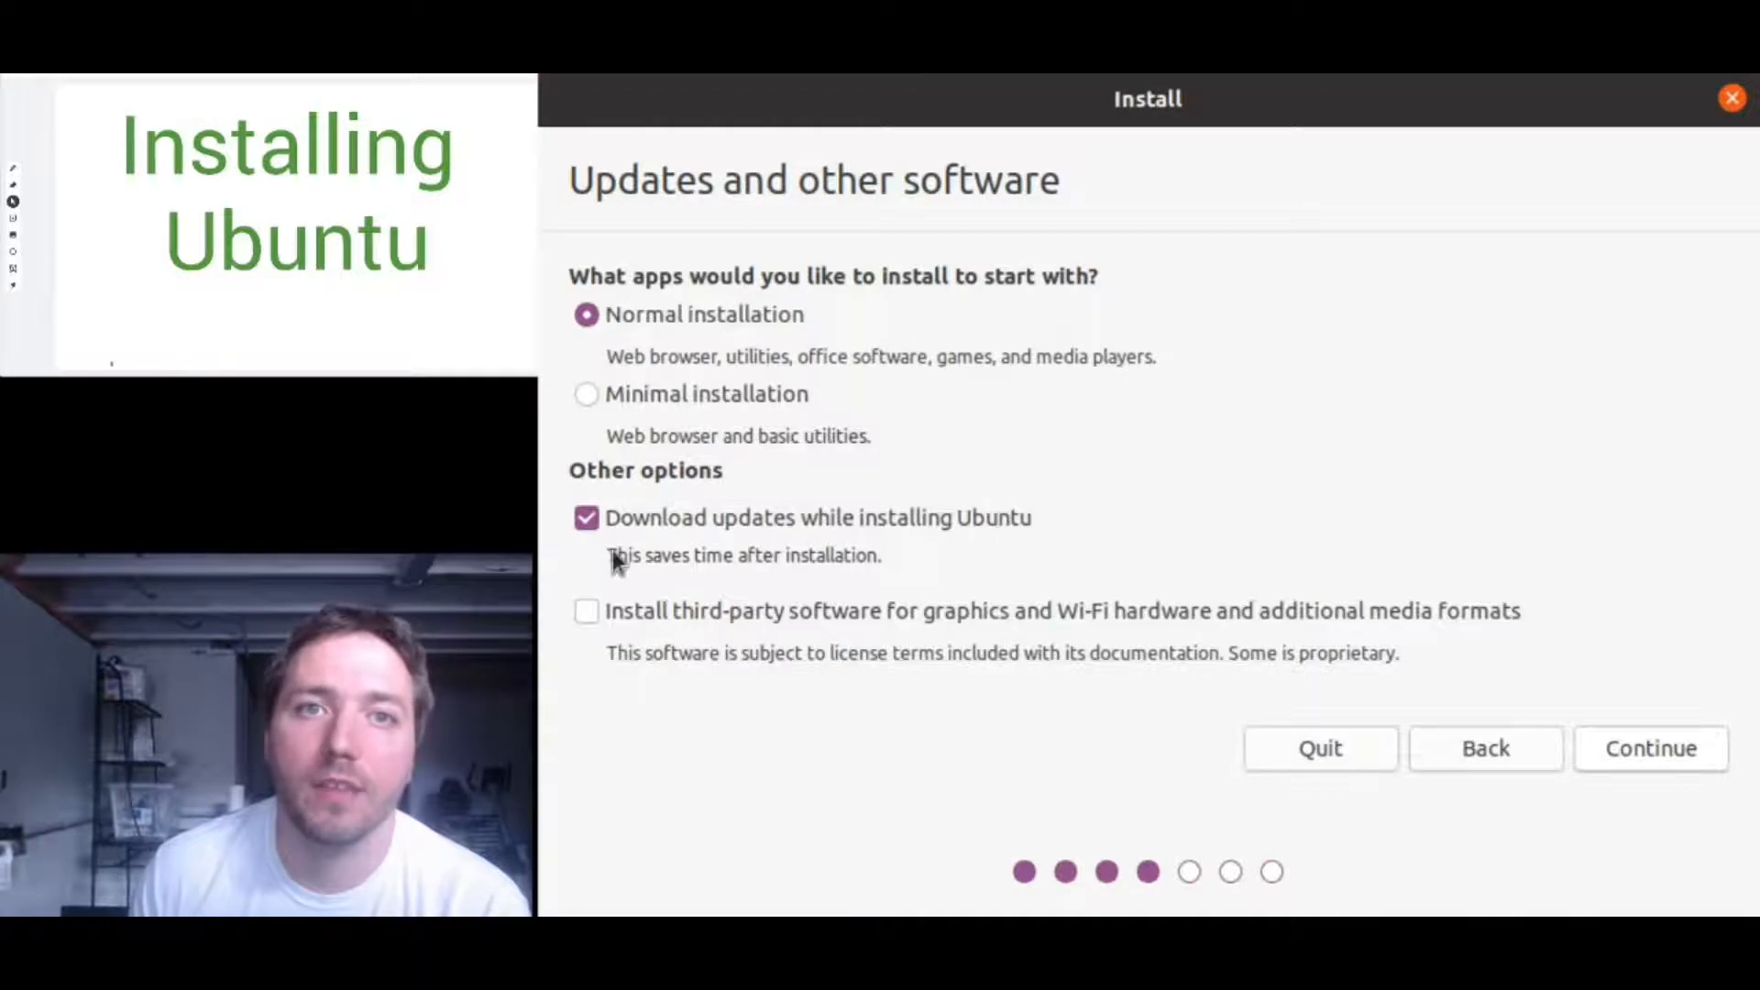
# - Enable third-party software for graphics, Wi-Fi and media formats, then continue
pyautogui.click(586, 612)
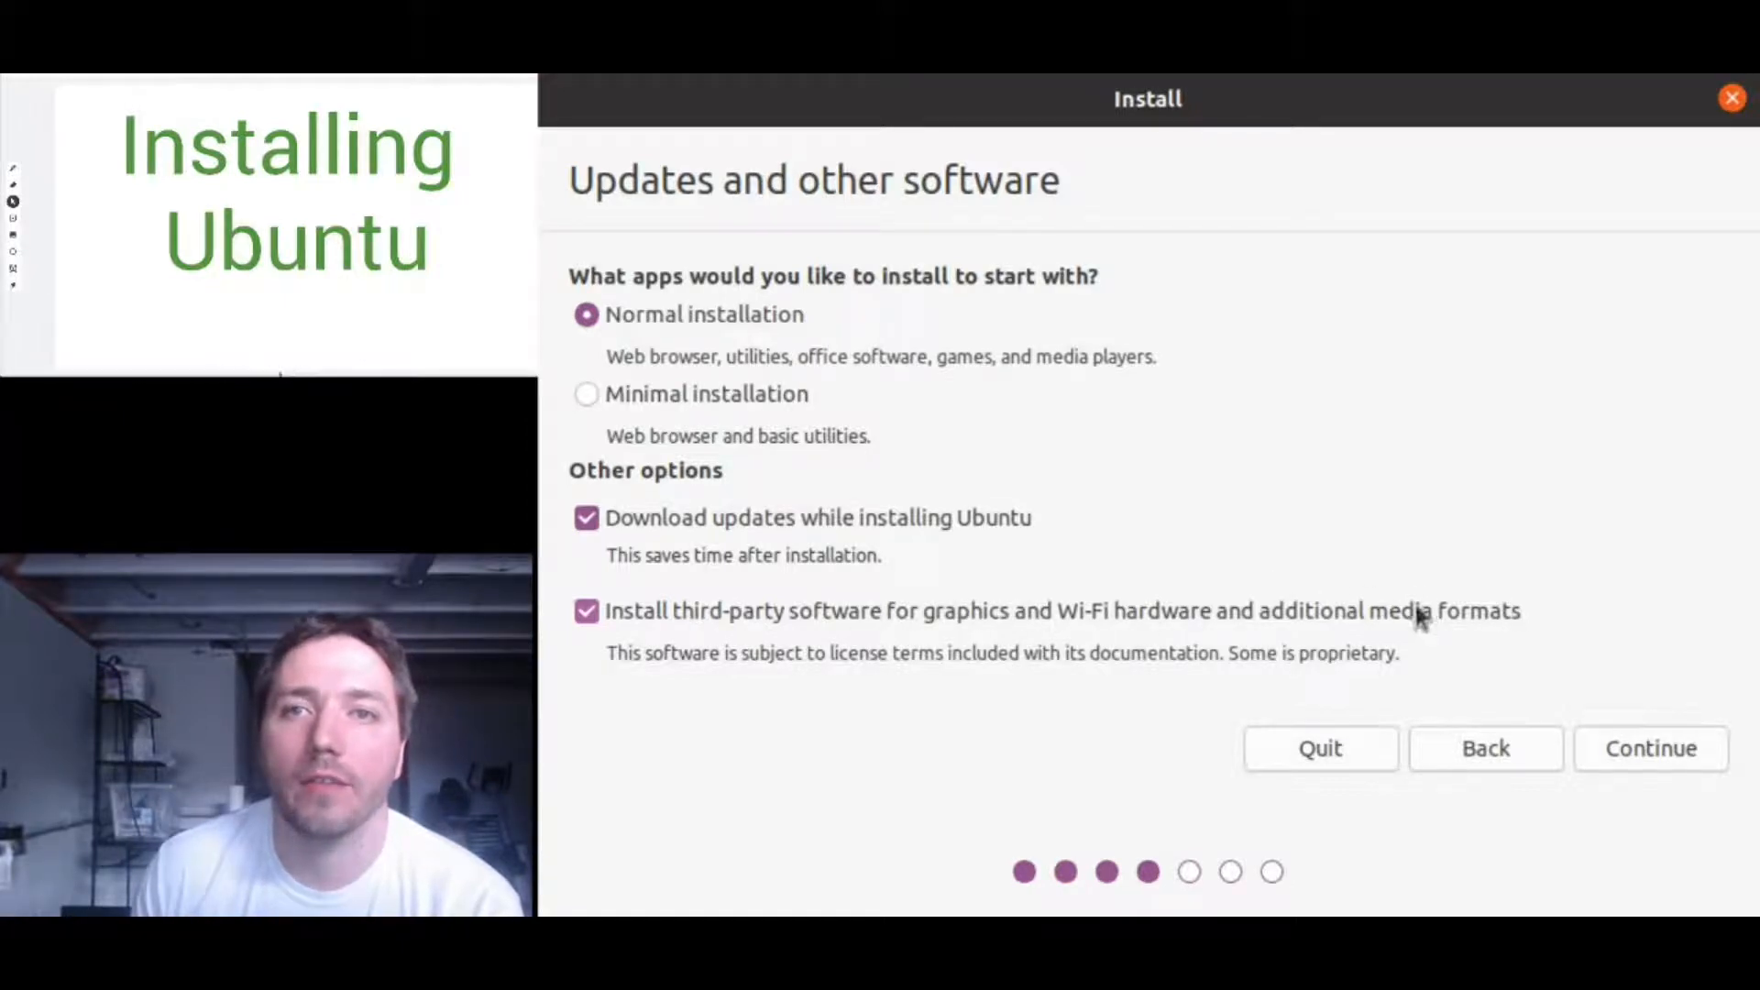
pyautogui.click(1671, 763)
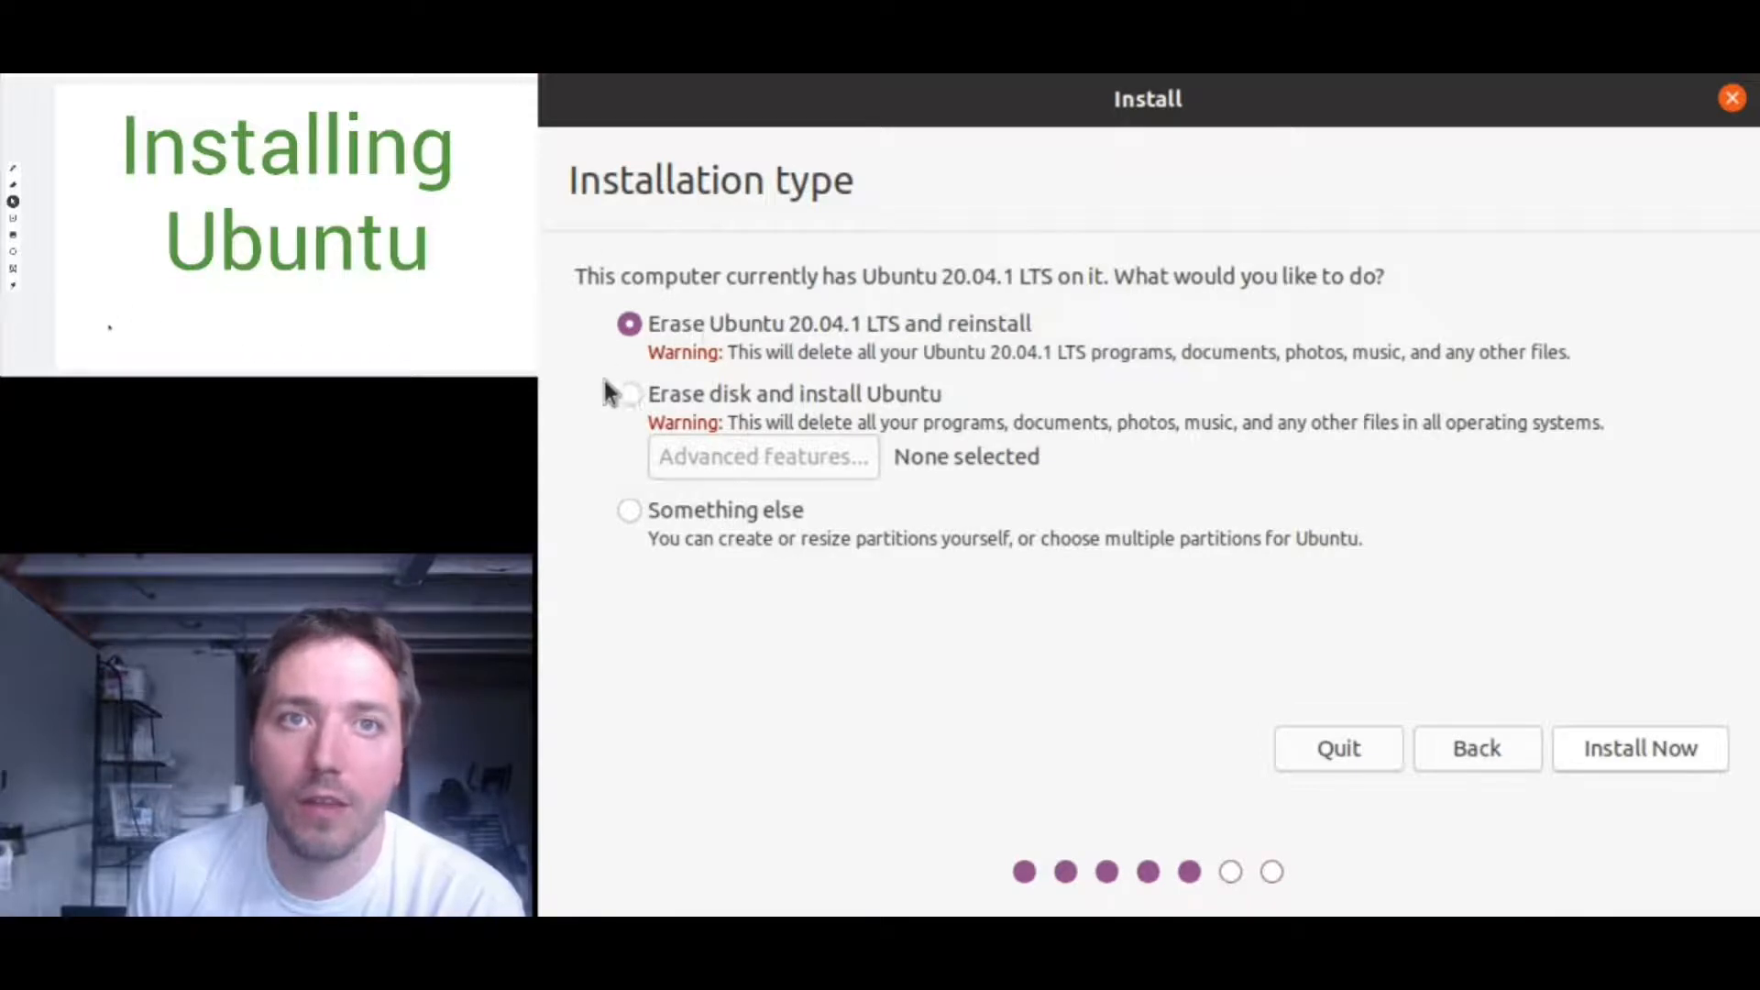
# - Choose 'Erase disk and install Ubuntu' and start the installation
pyautogui.click(627, 394)
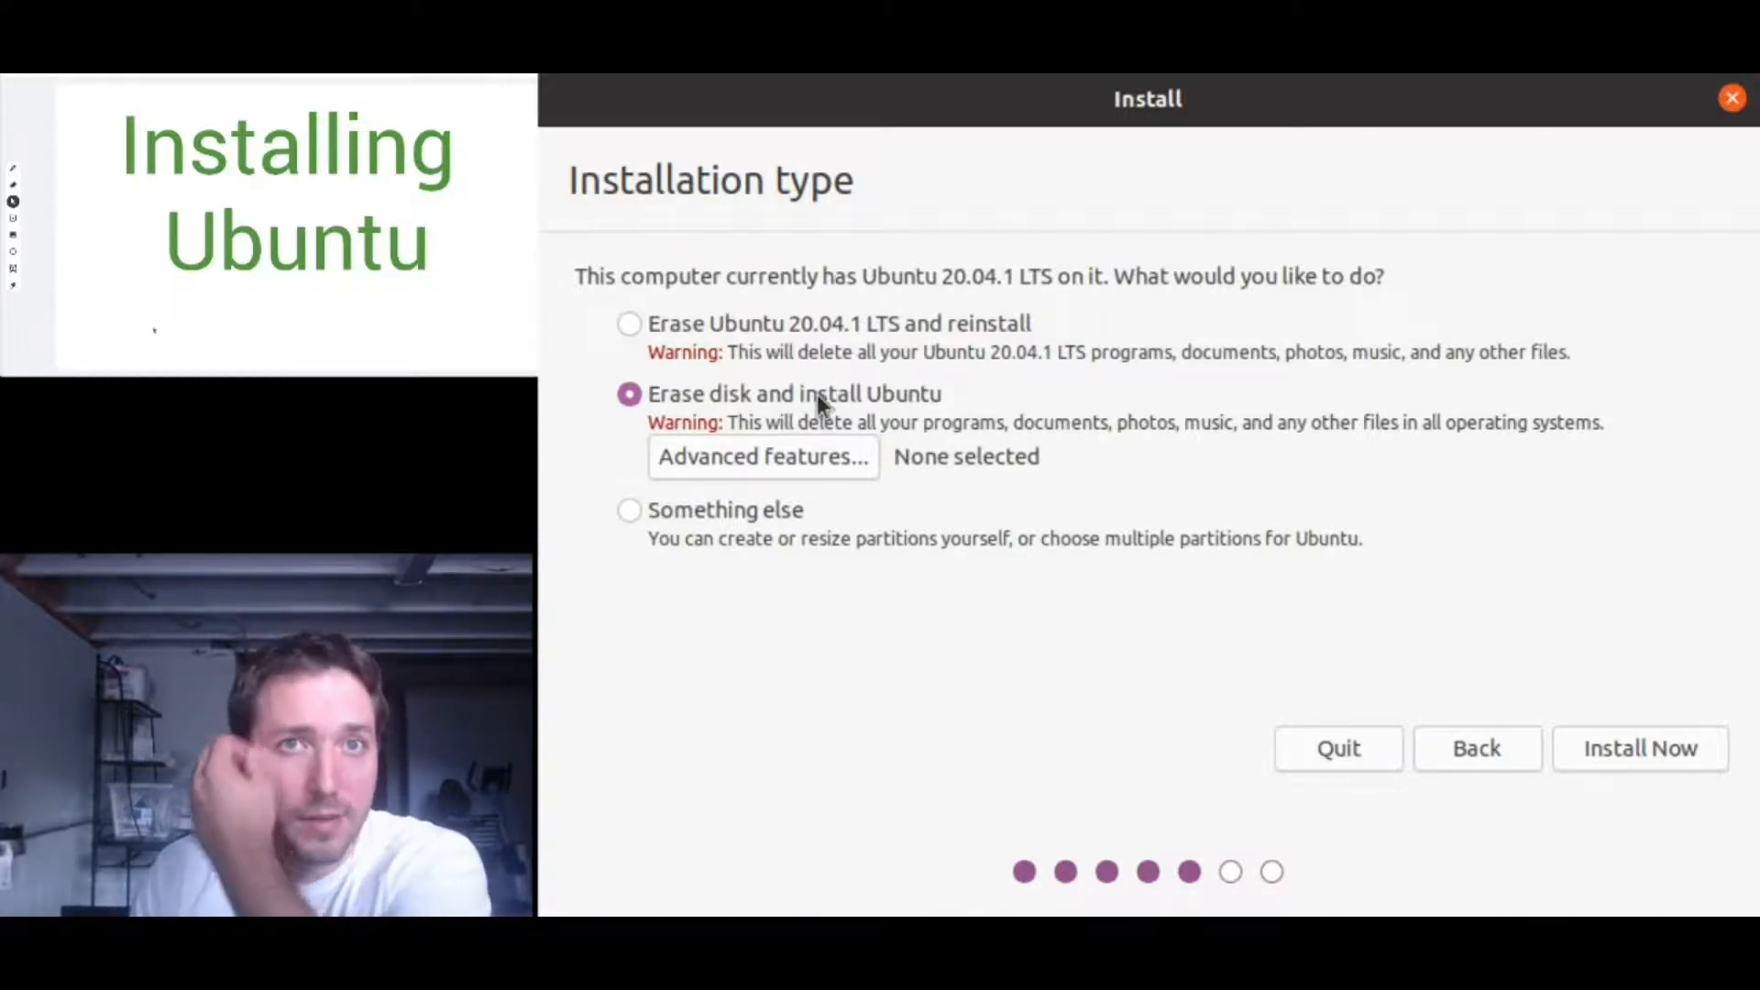
pyautogui.click(1632, 750)
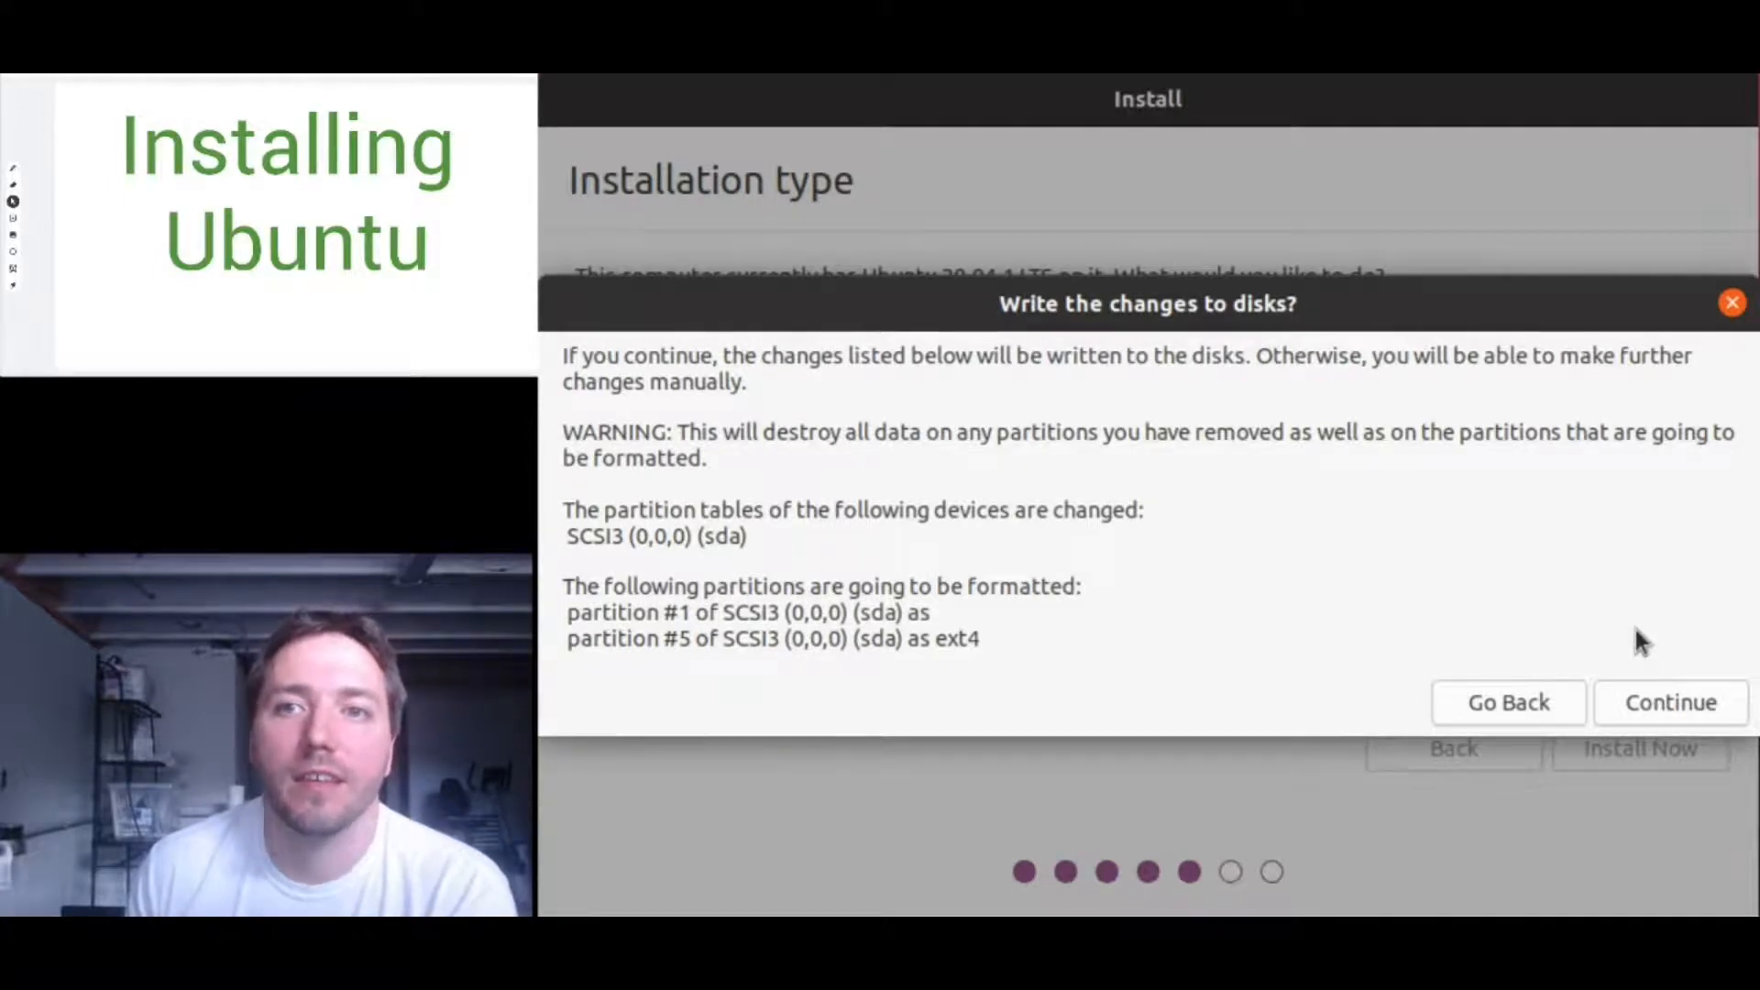
# - Confirm writing the partition changes to disk and accept New York as the location
pyautogui.click(1668, 700)
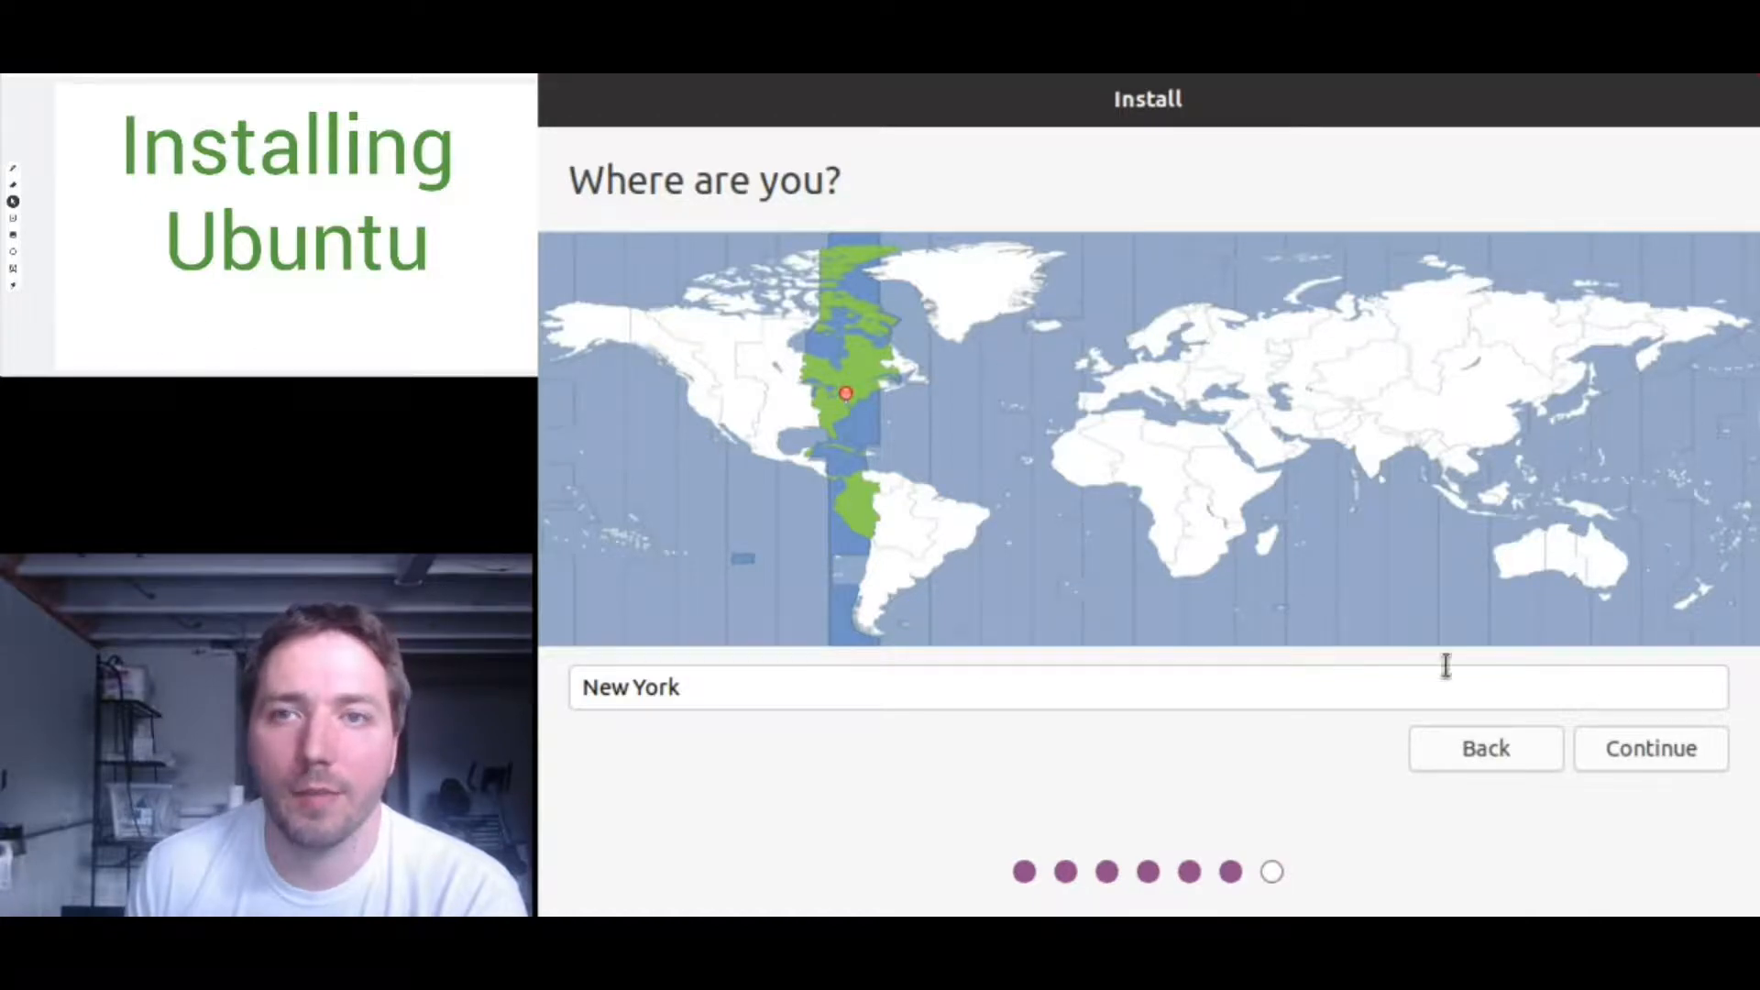
pyautogui.click(1632, 750)
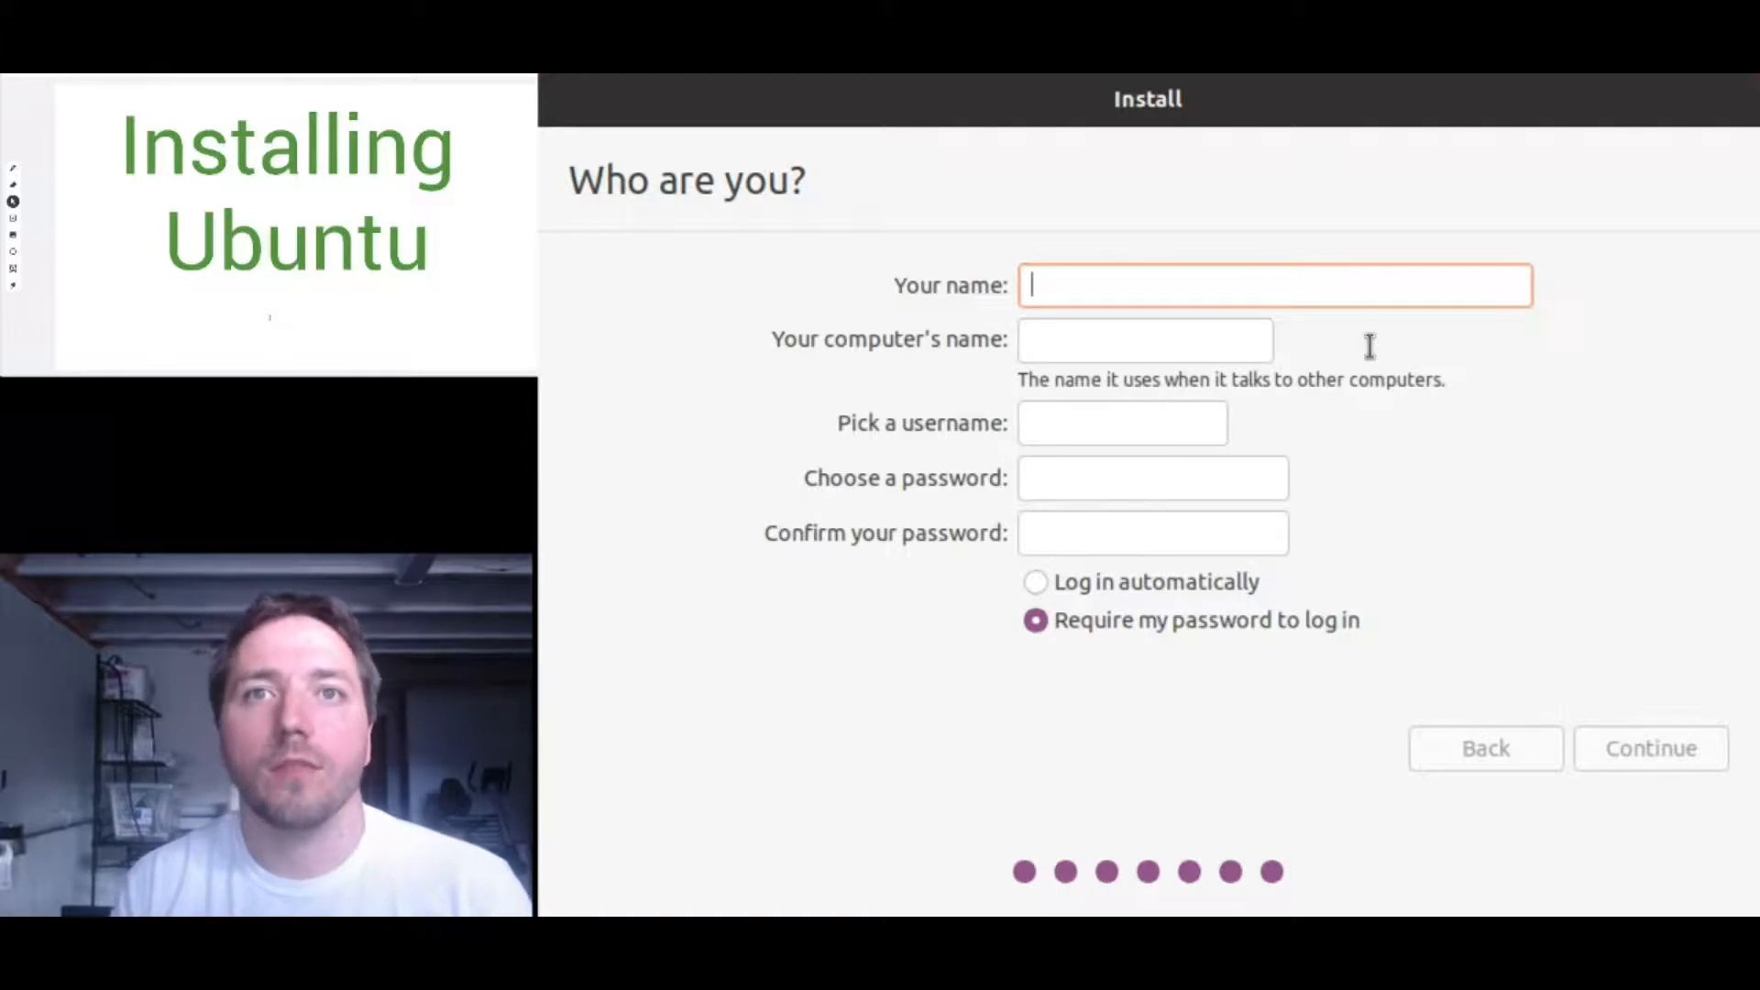
# - Change the computer's name to vb-demo
pyautogui.write('vb-')
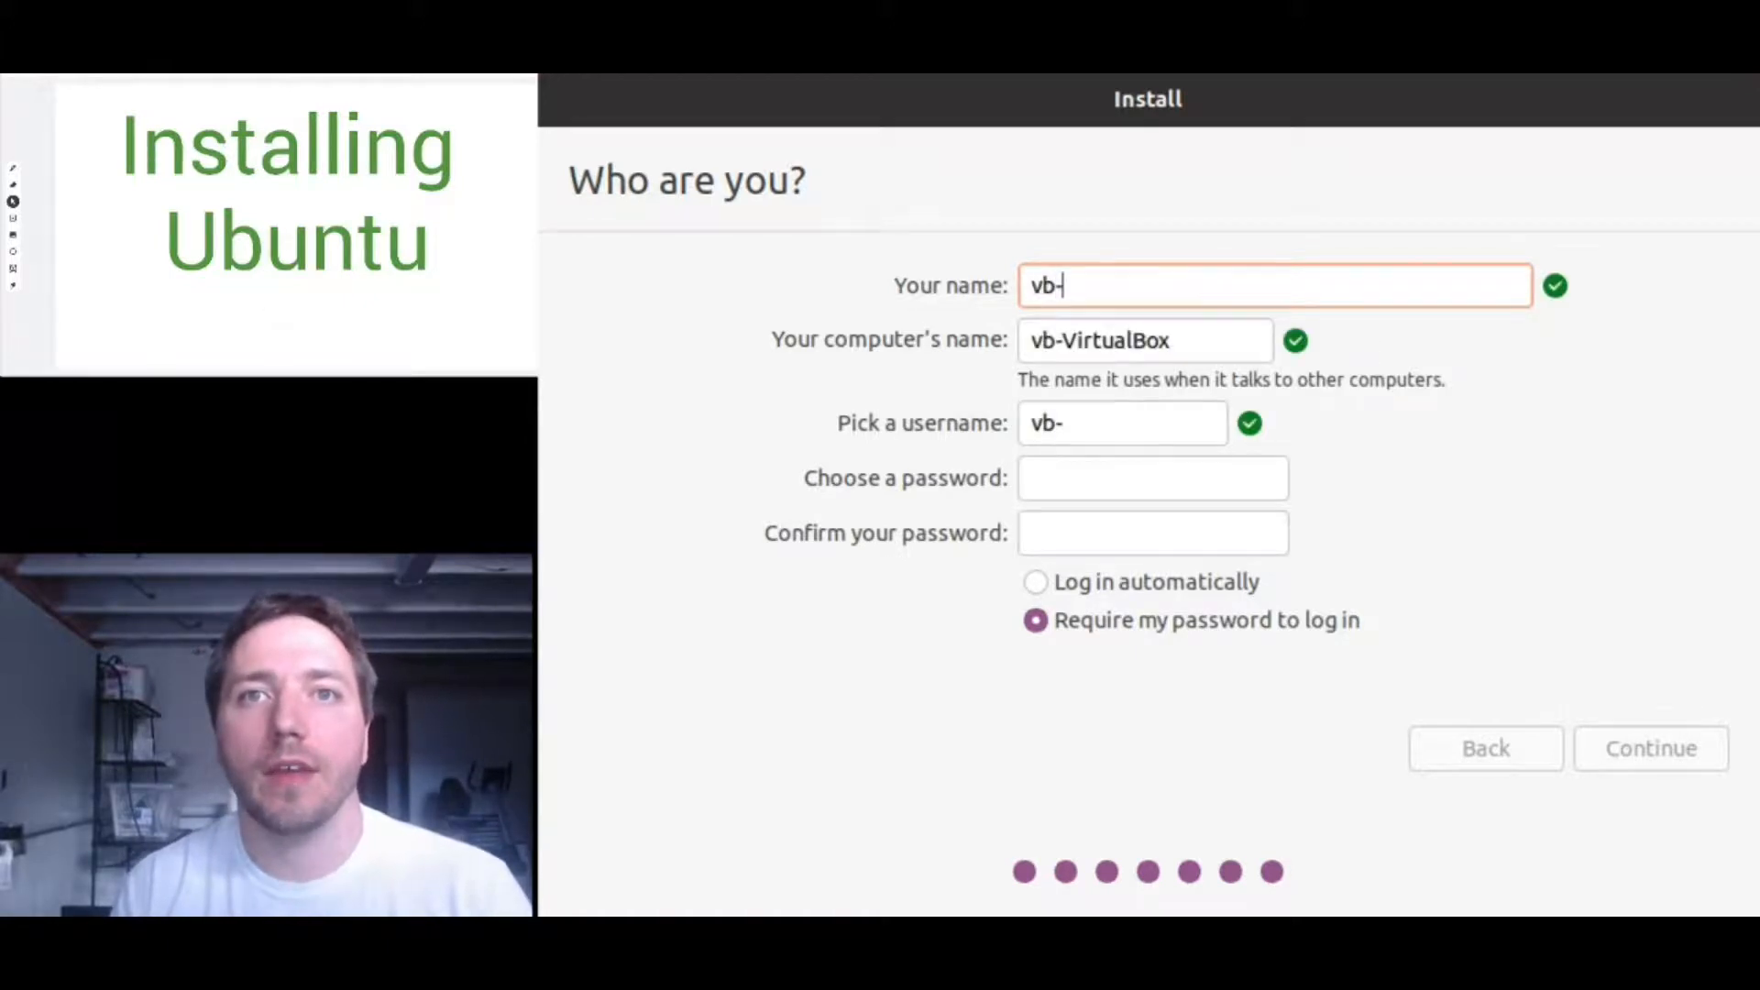
pyautogui.write('demo')
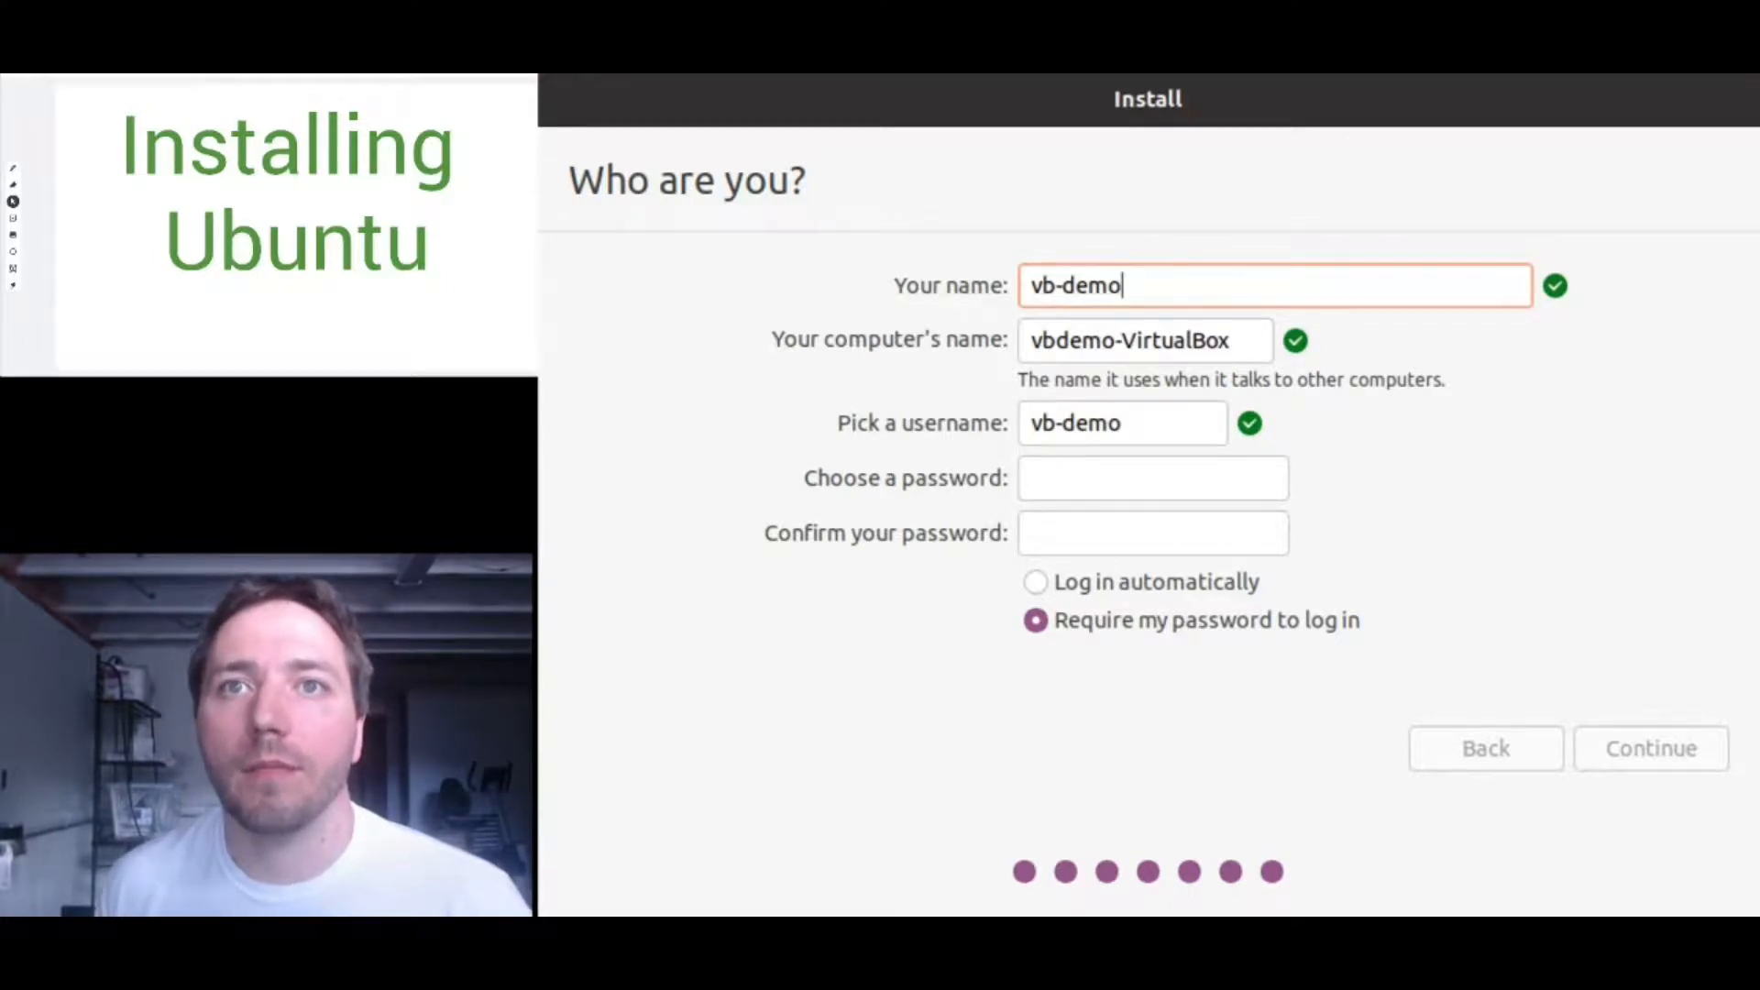
pyautogui.click(1238, 341)
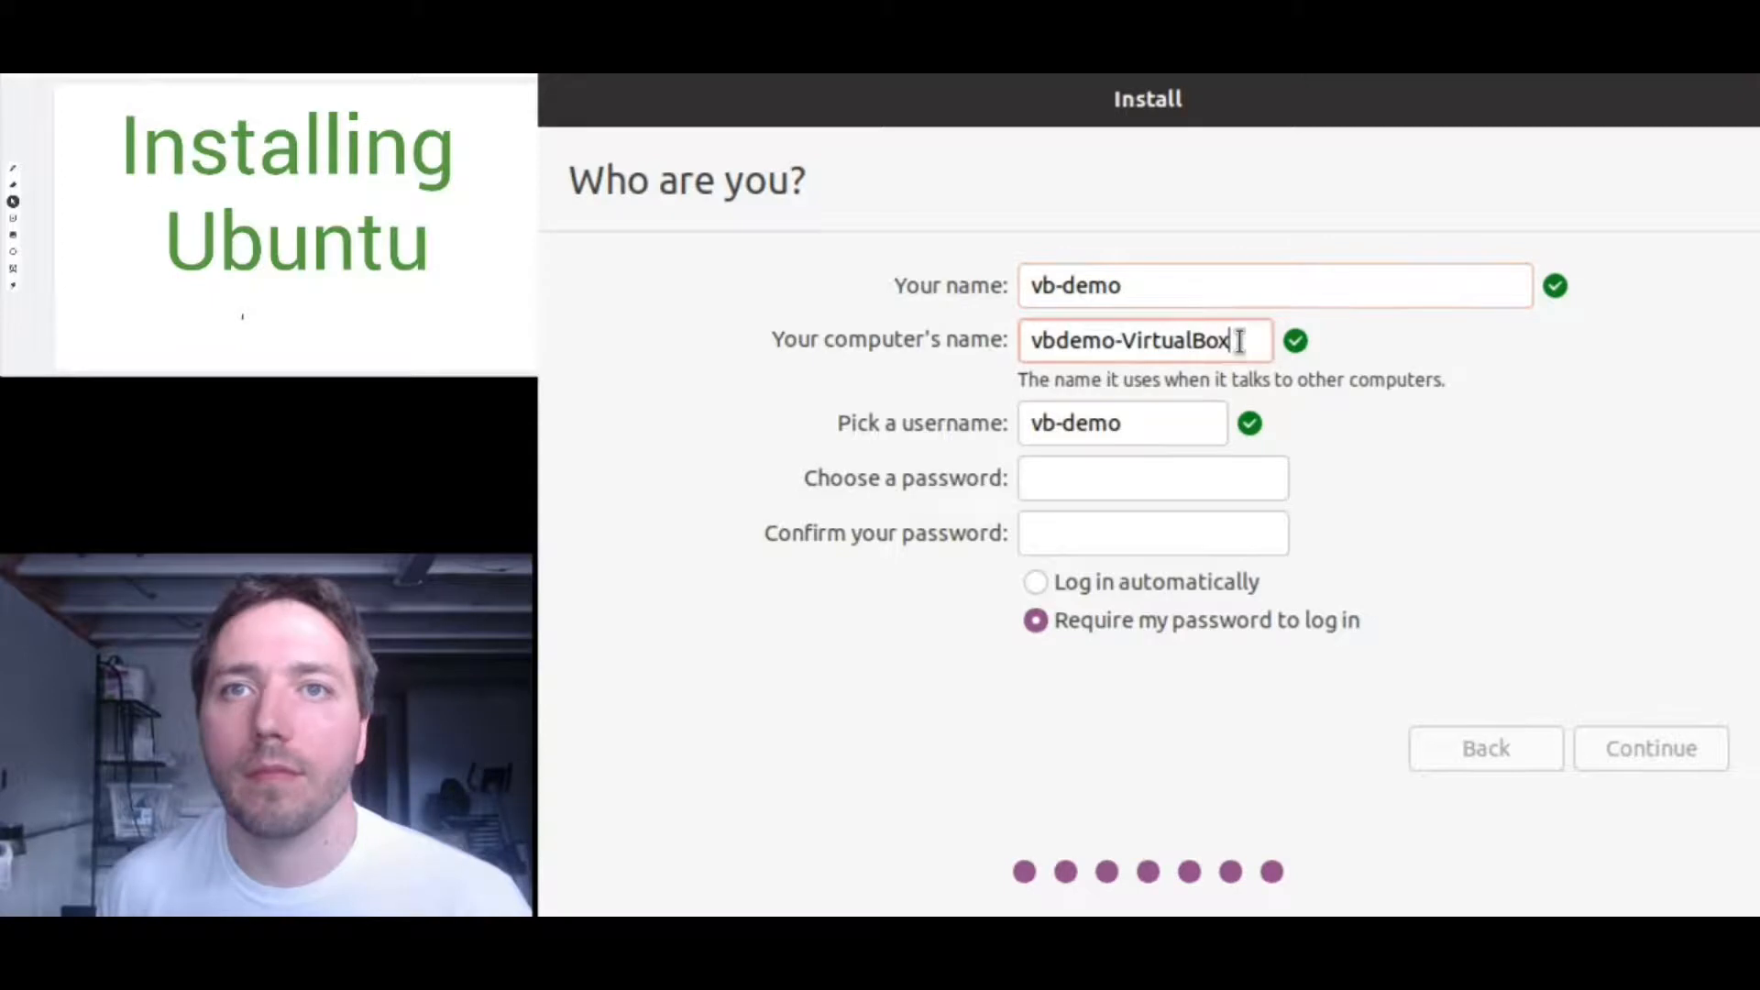
pyautogui.press('BackSpace')
pyautogui.press('BackSpace')
pyautogui.press('BackSpace')
pyautogui.press('BackSpace')
pyautogui.press('BackSpace')
pyautogui.press('BackSpace')
pyautogui.press('BackSpace')
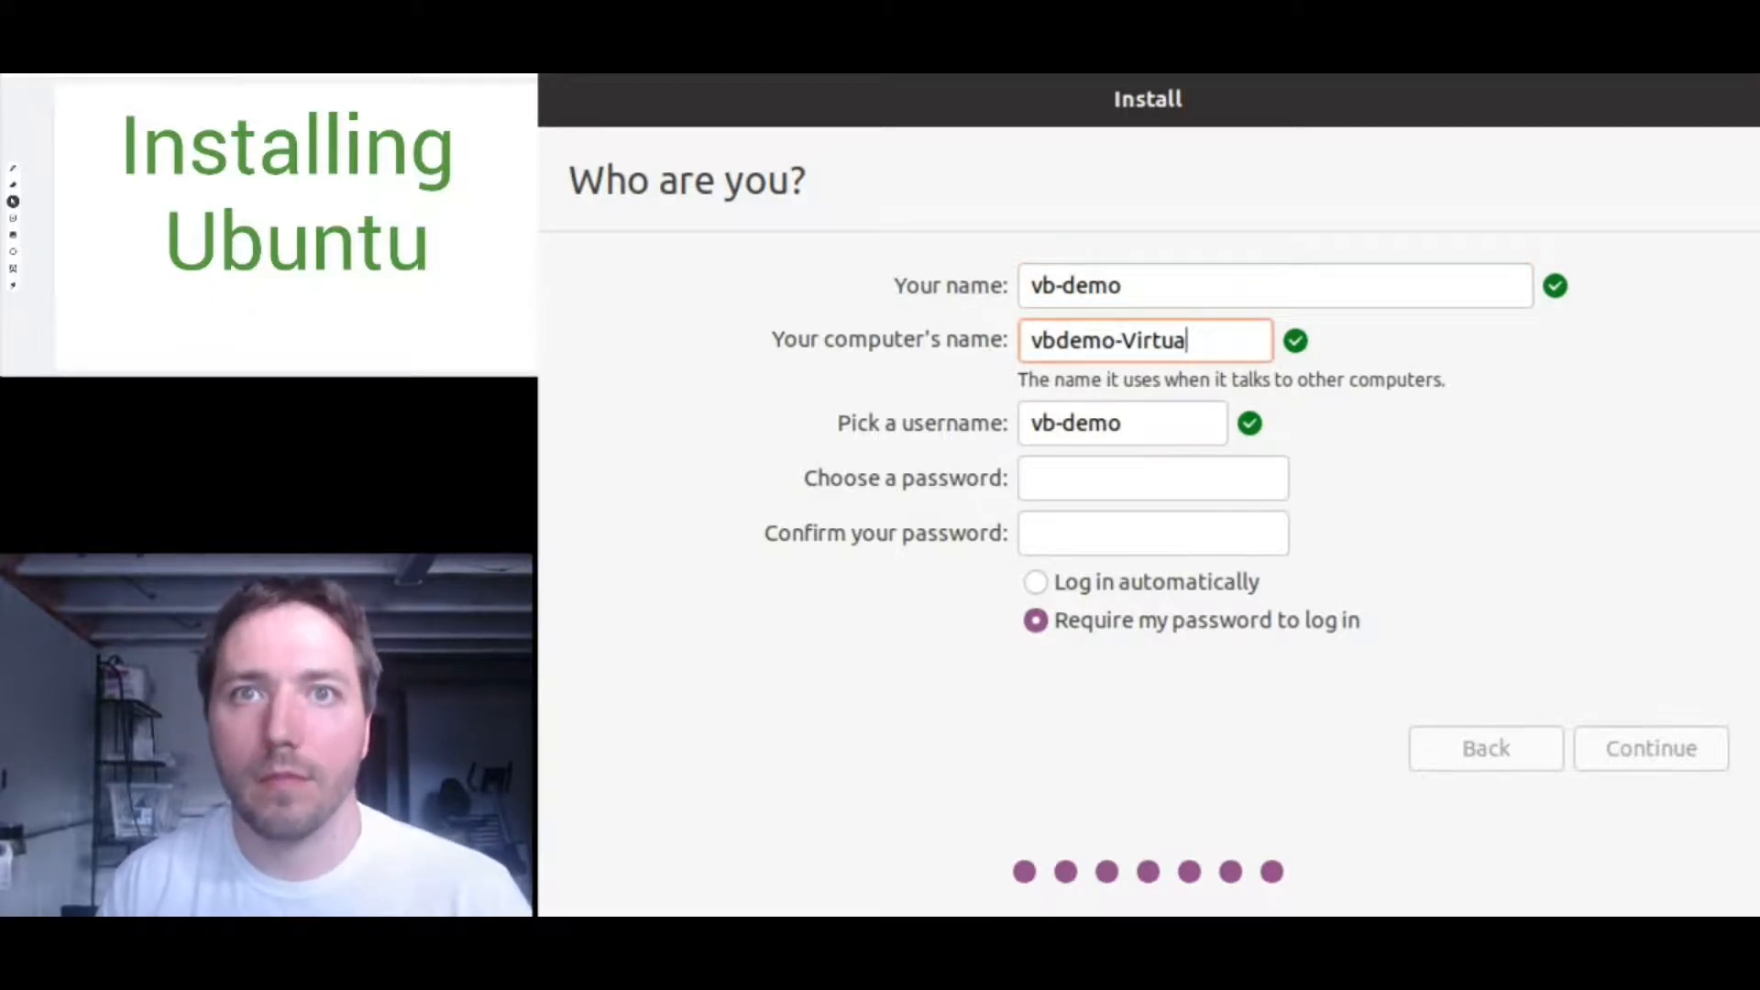
pyautogui.press('BackSpace')
pyautogui.press('BackSpace')
pyautogui.press('BackSpace')
pyautogui.press('BackSpace')
pyautogui.press('Left')
pyautogui.press('Left')
pyautogui.press('Left')
pyautogui.press('Left')
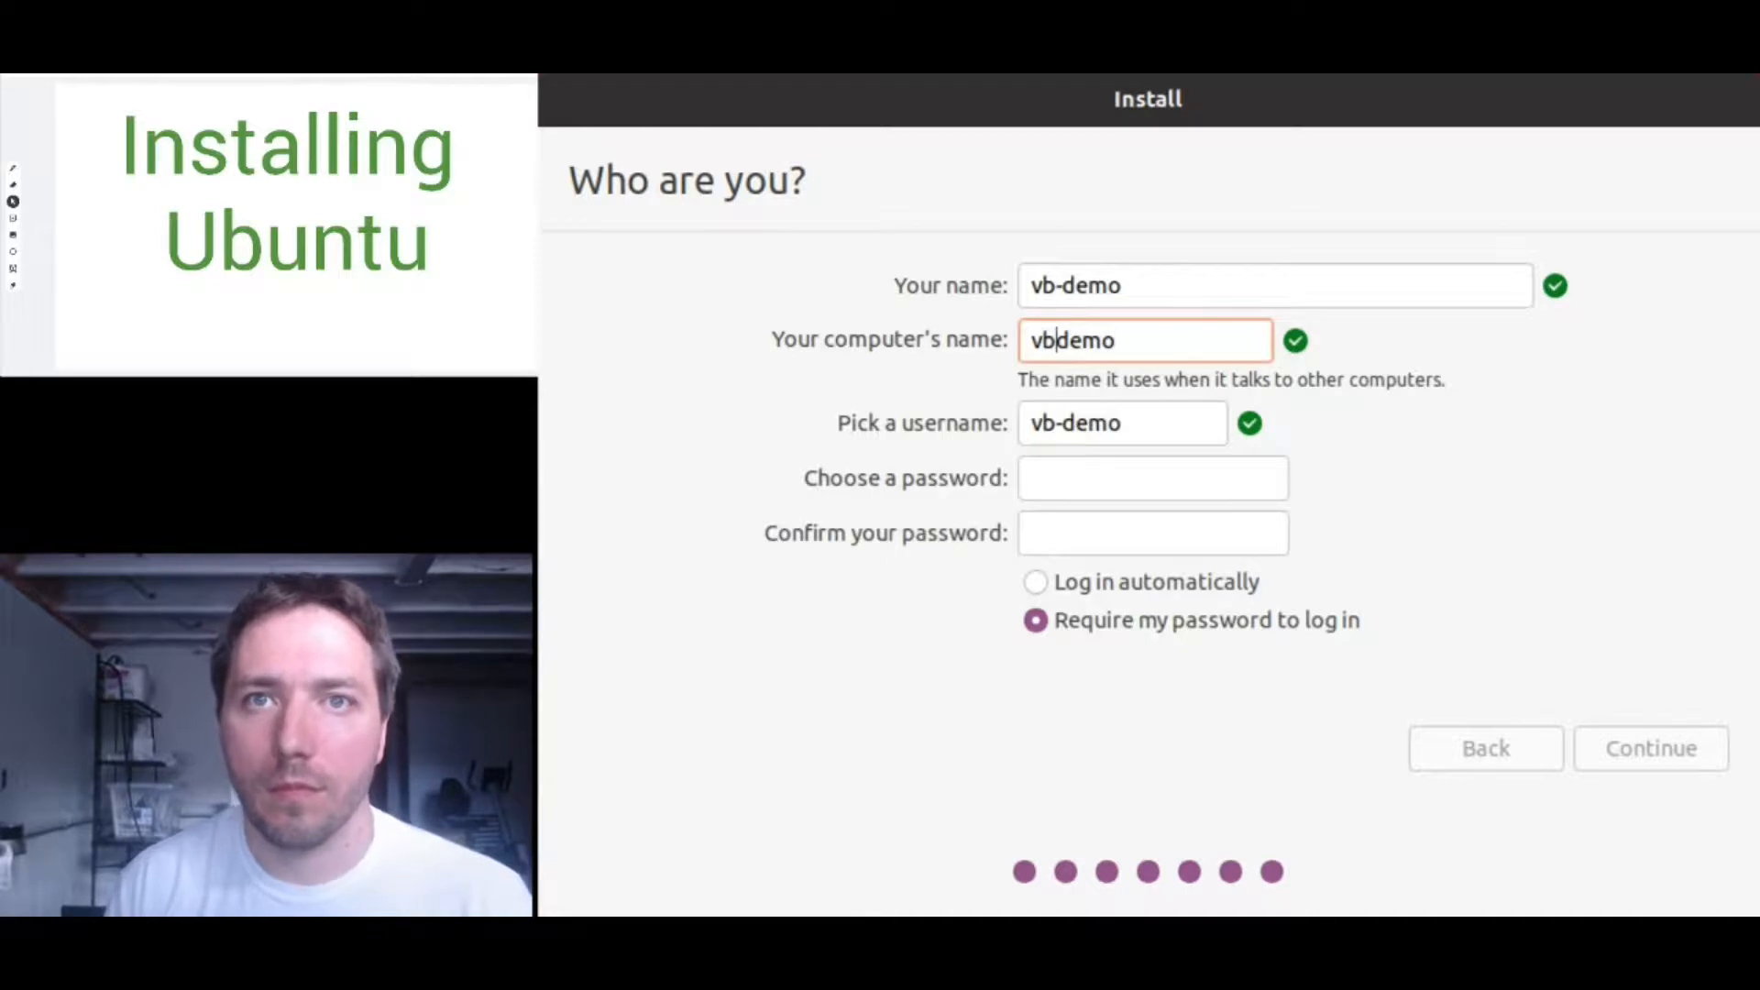
pyautogui.write('-')
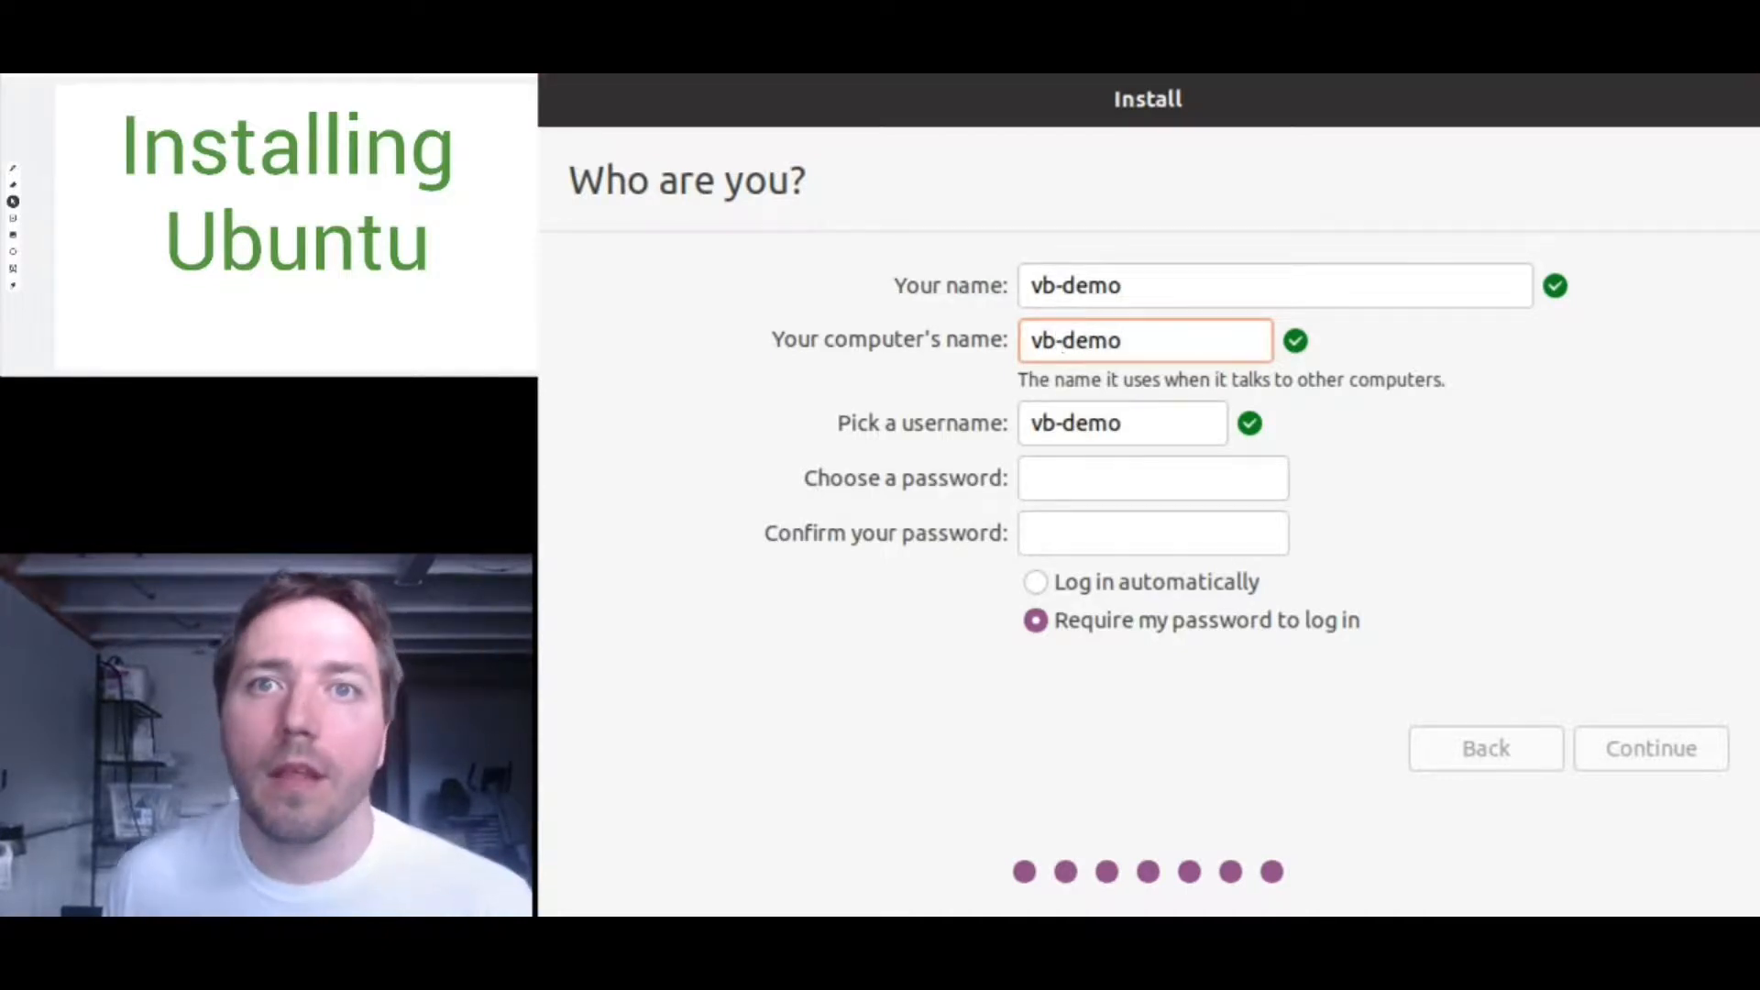
# - Enter and confirm the account password, then submit the account details
pyautogui.click(1262, 514)
pyautogui.click(1239, 478)
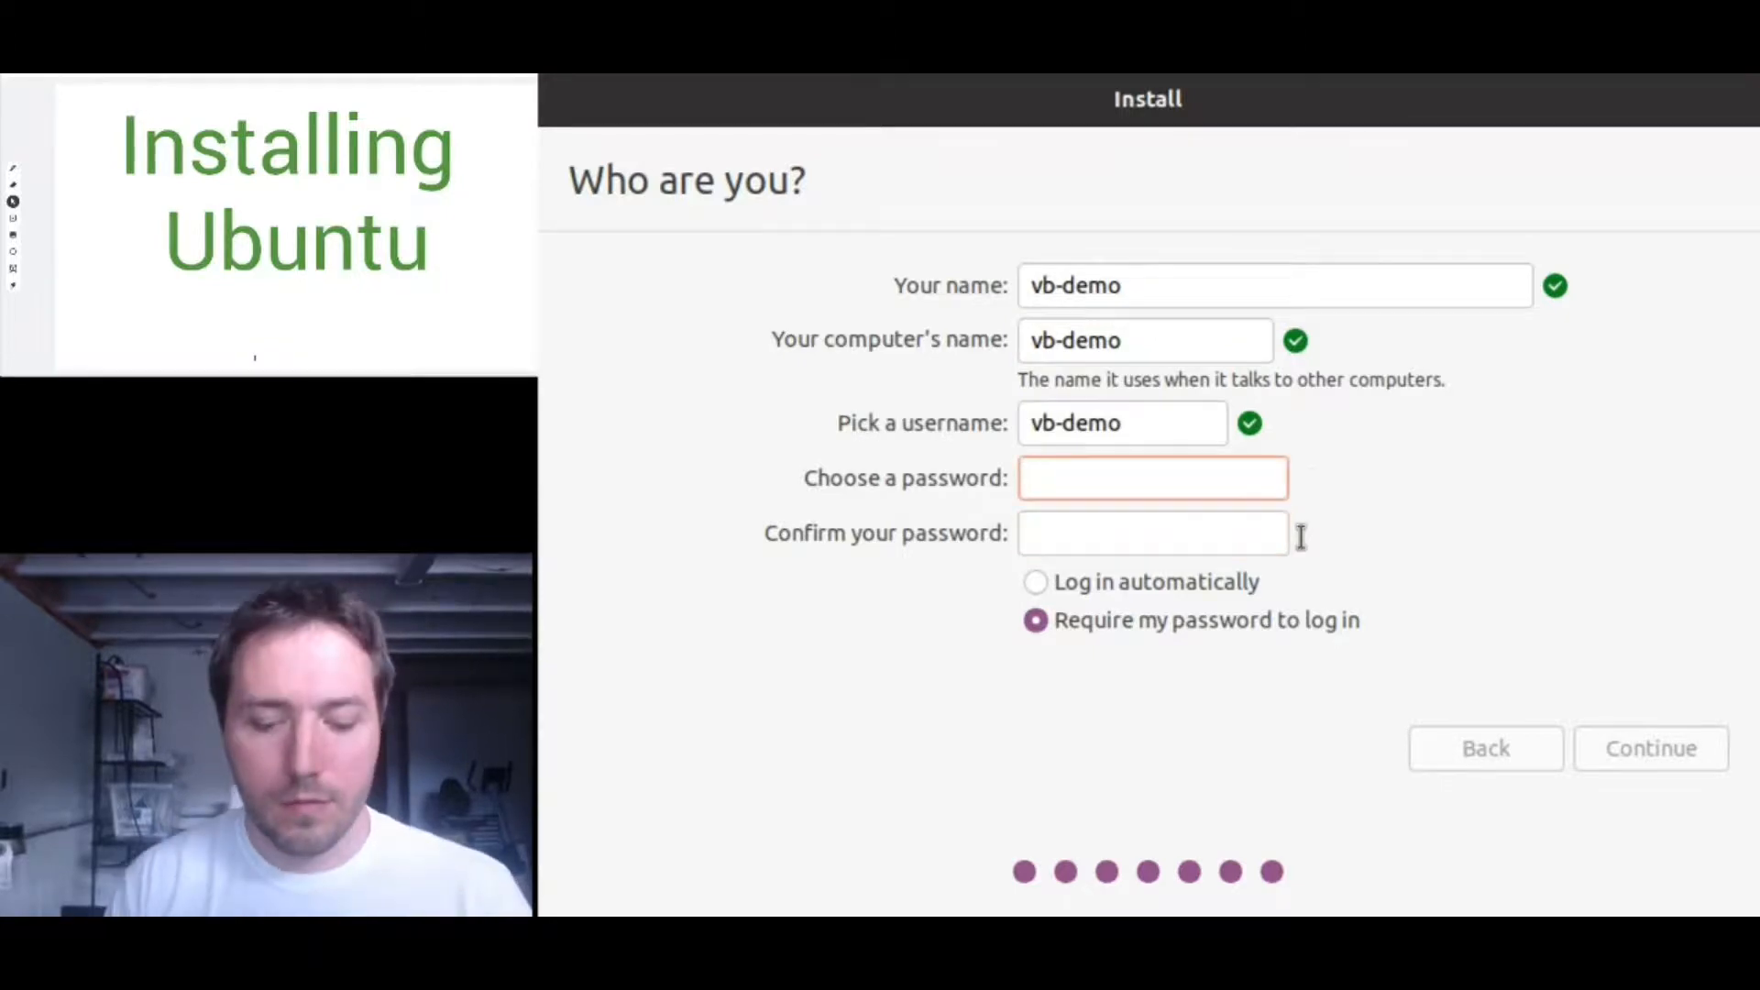
pyautogui.write('demo')
pyautogui.press('Tab')
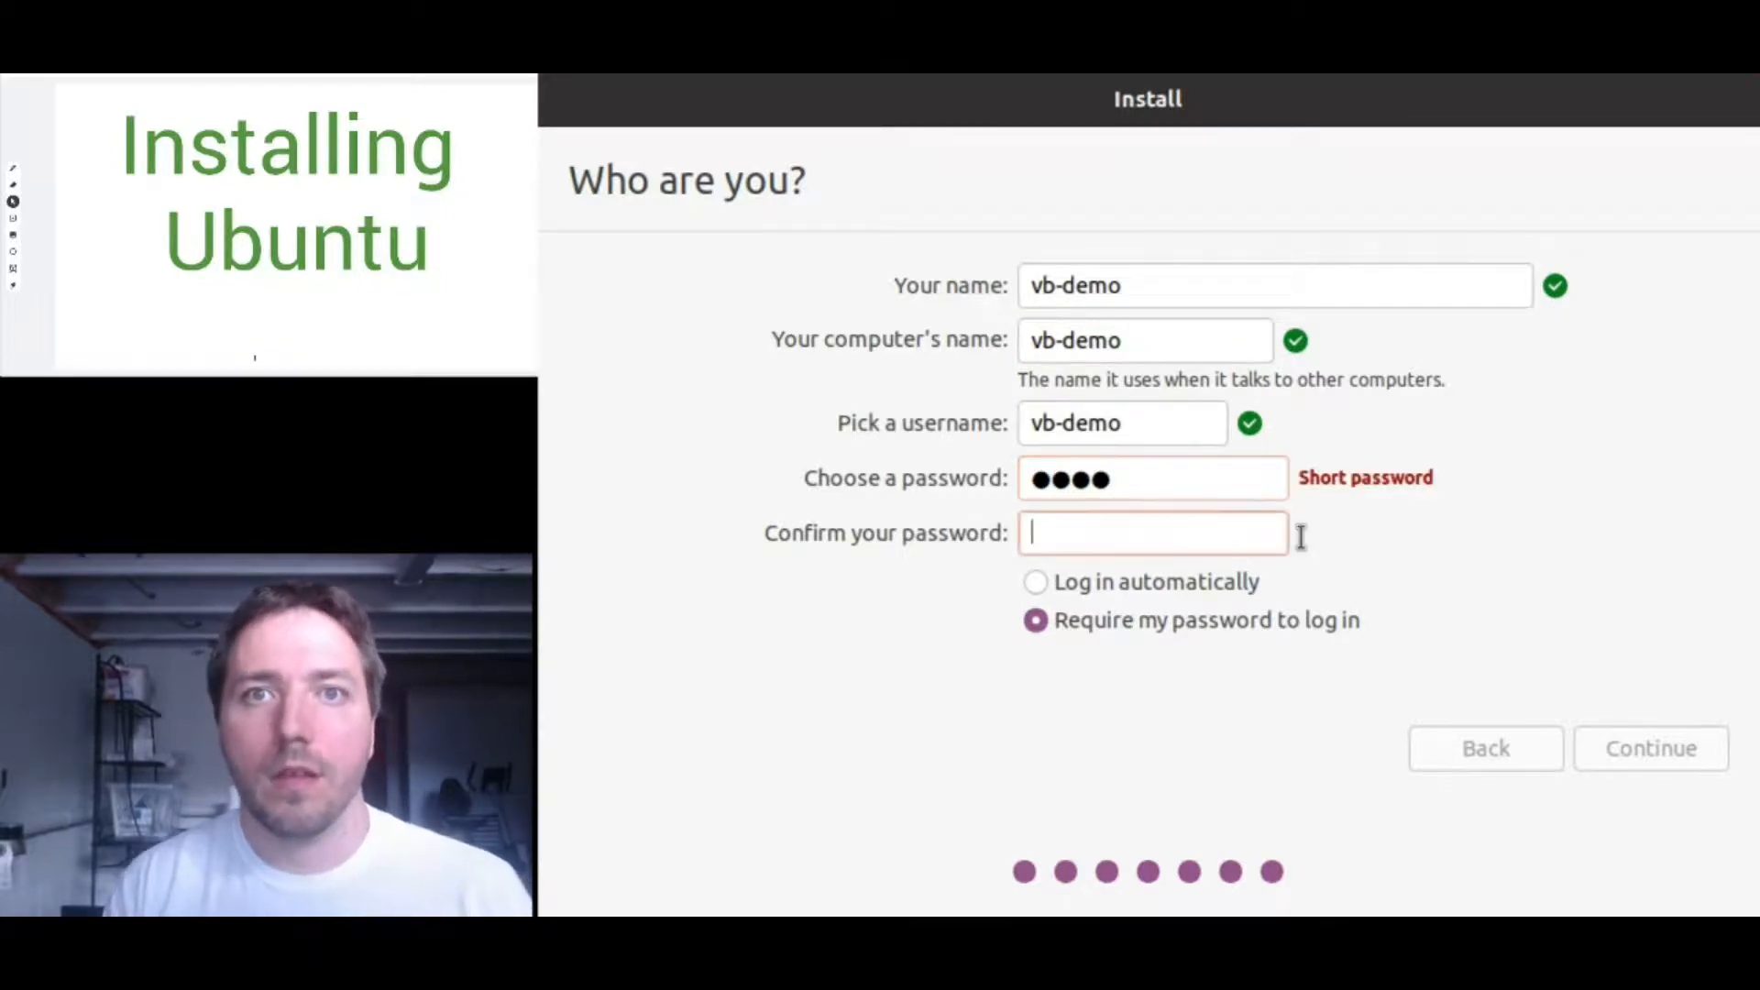
pyautogui.write('demo')
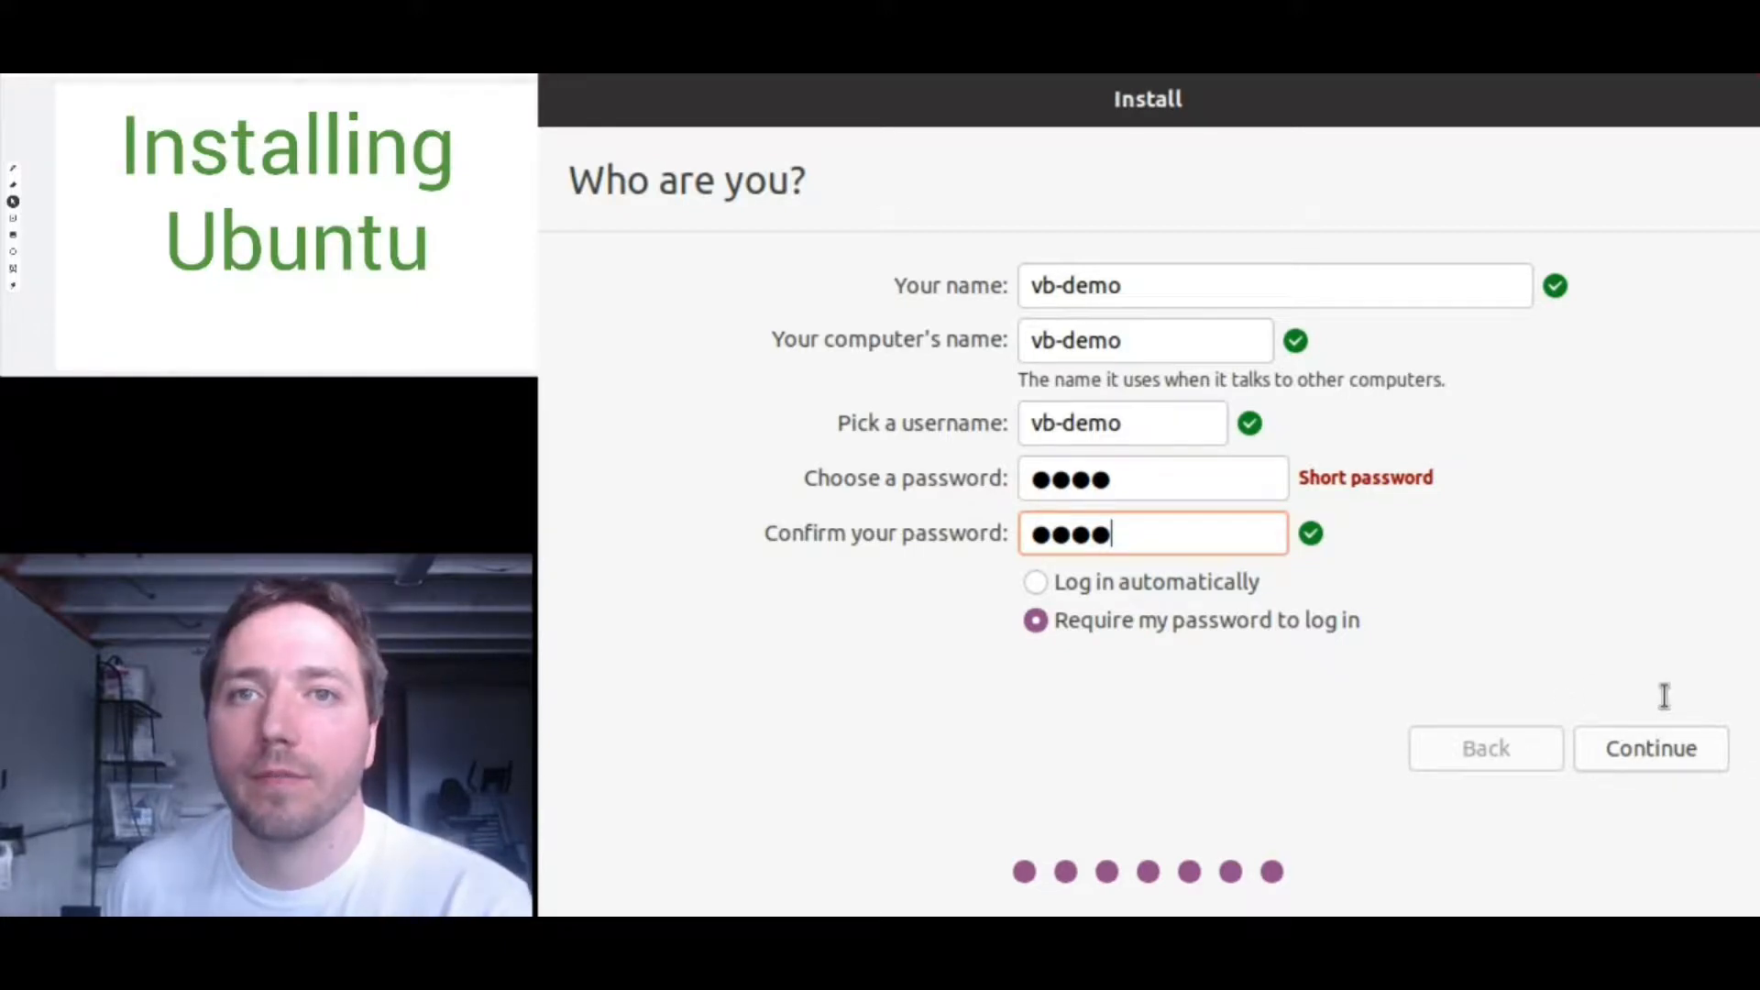
pyautogui.click(1632, 750)
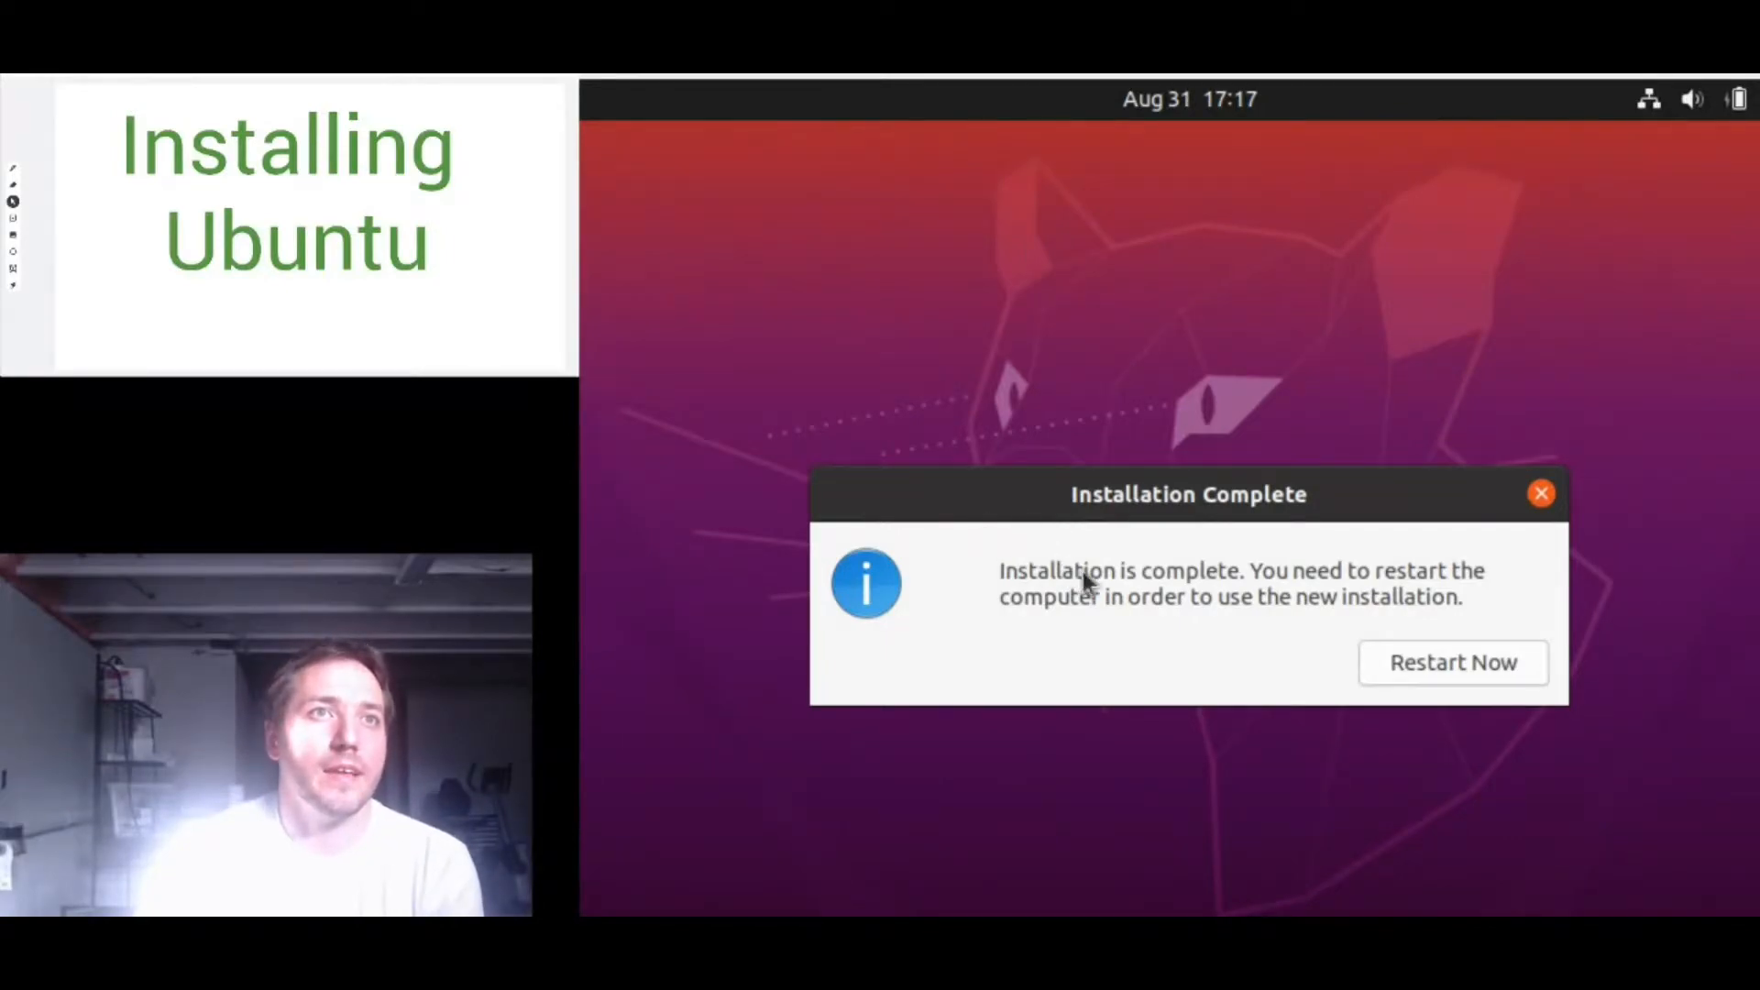
# - Restart the VM into the newly installed Ubuntu after installation completes
pyautogui.click(1439, 664)
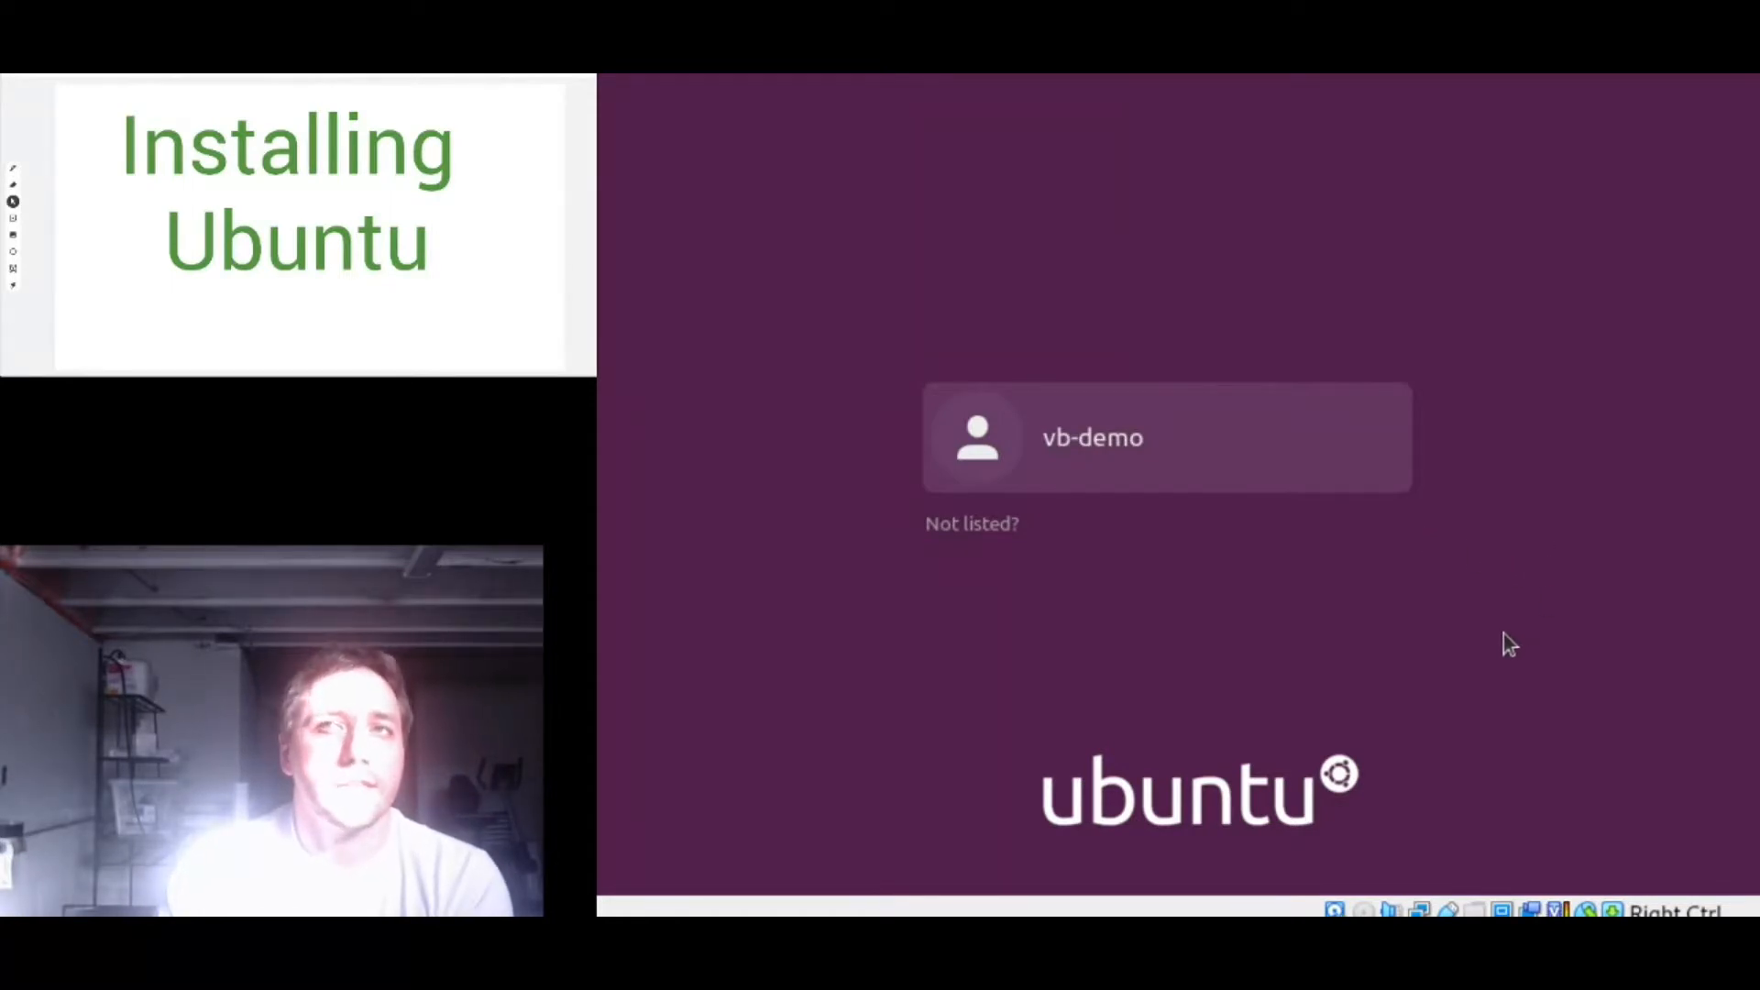
# - Log in as vb-demo with the account password at the Ubuntu login screen
pyautogui.click(1072, 448)
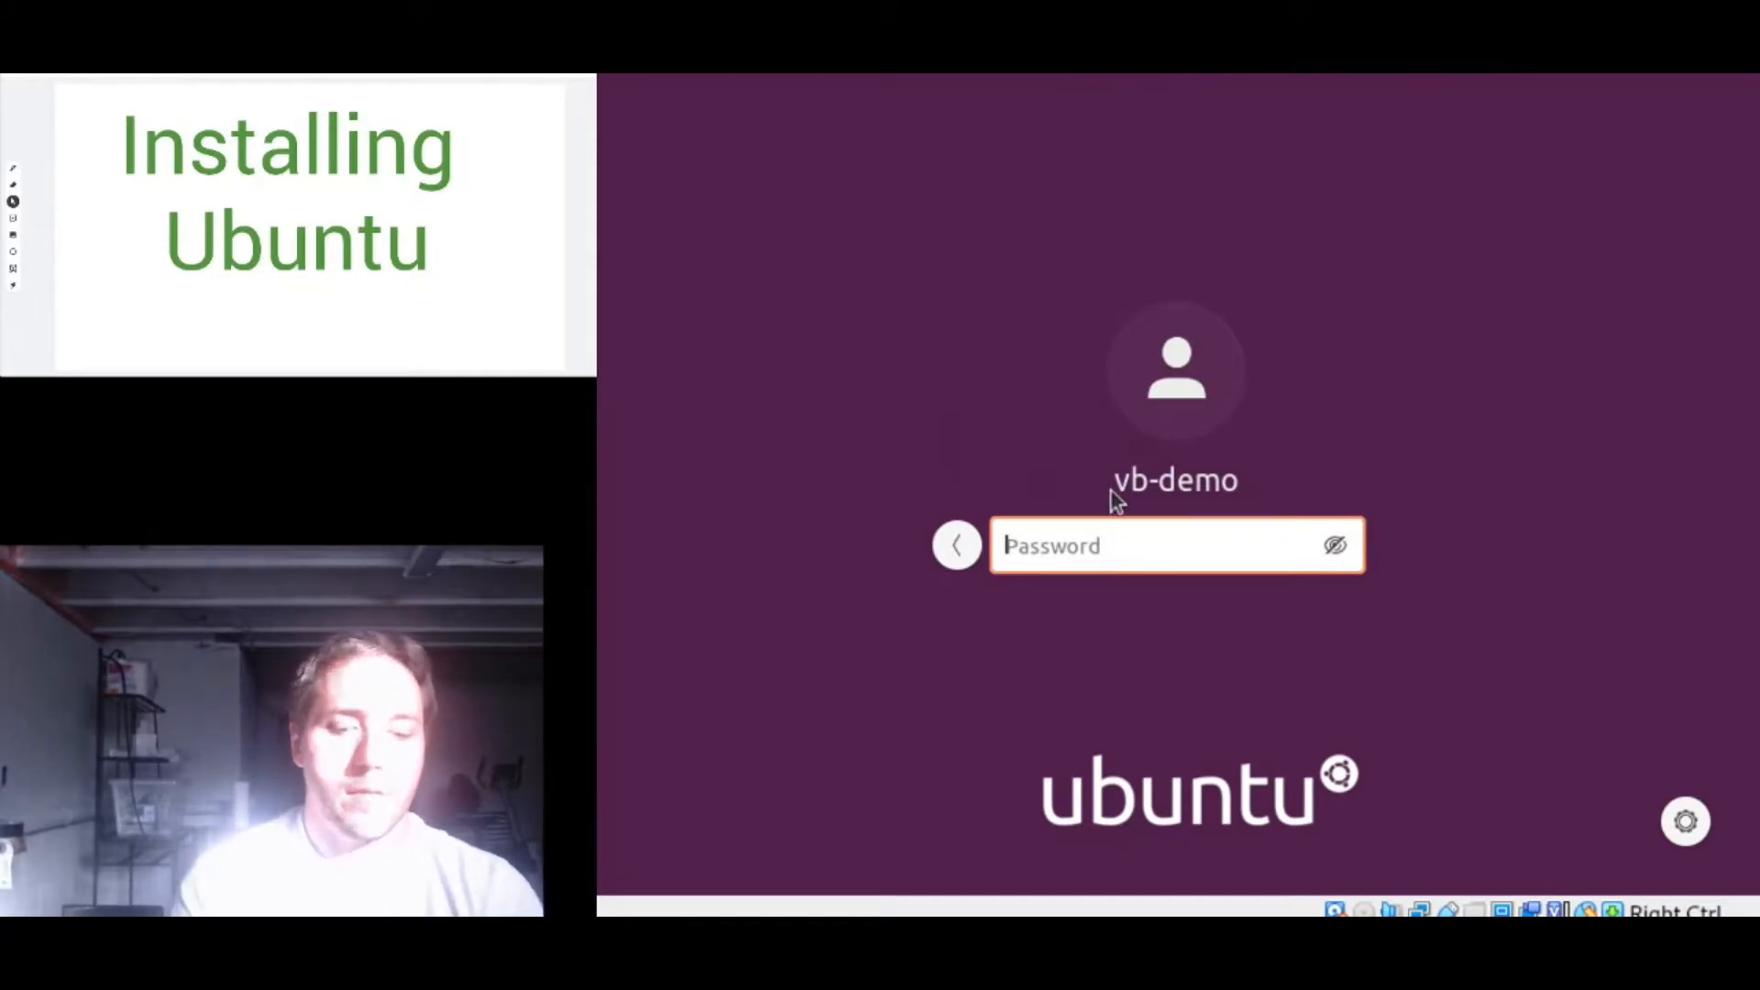
pyautogui.write('pass')
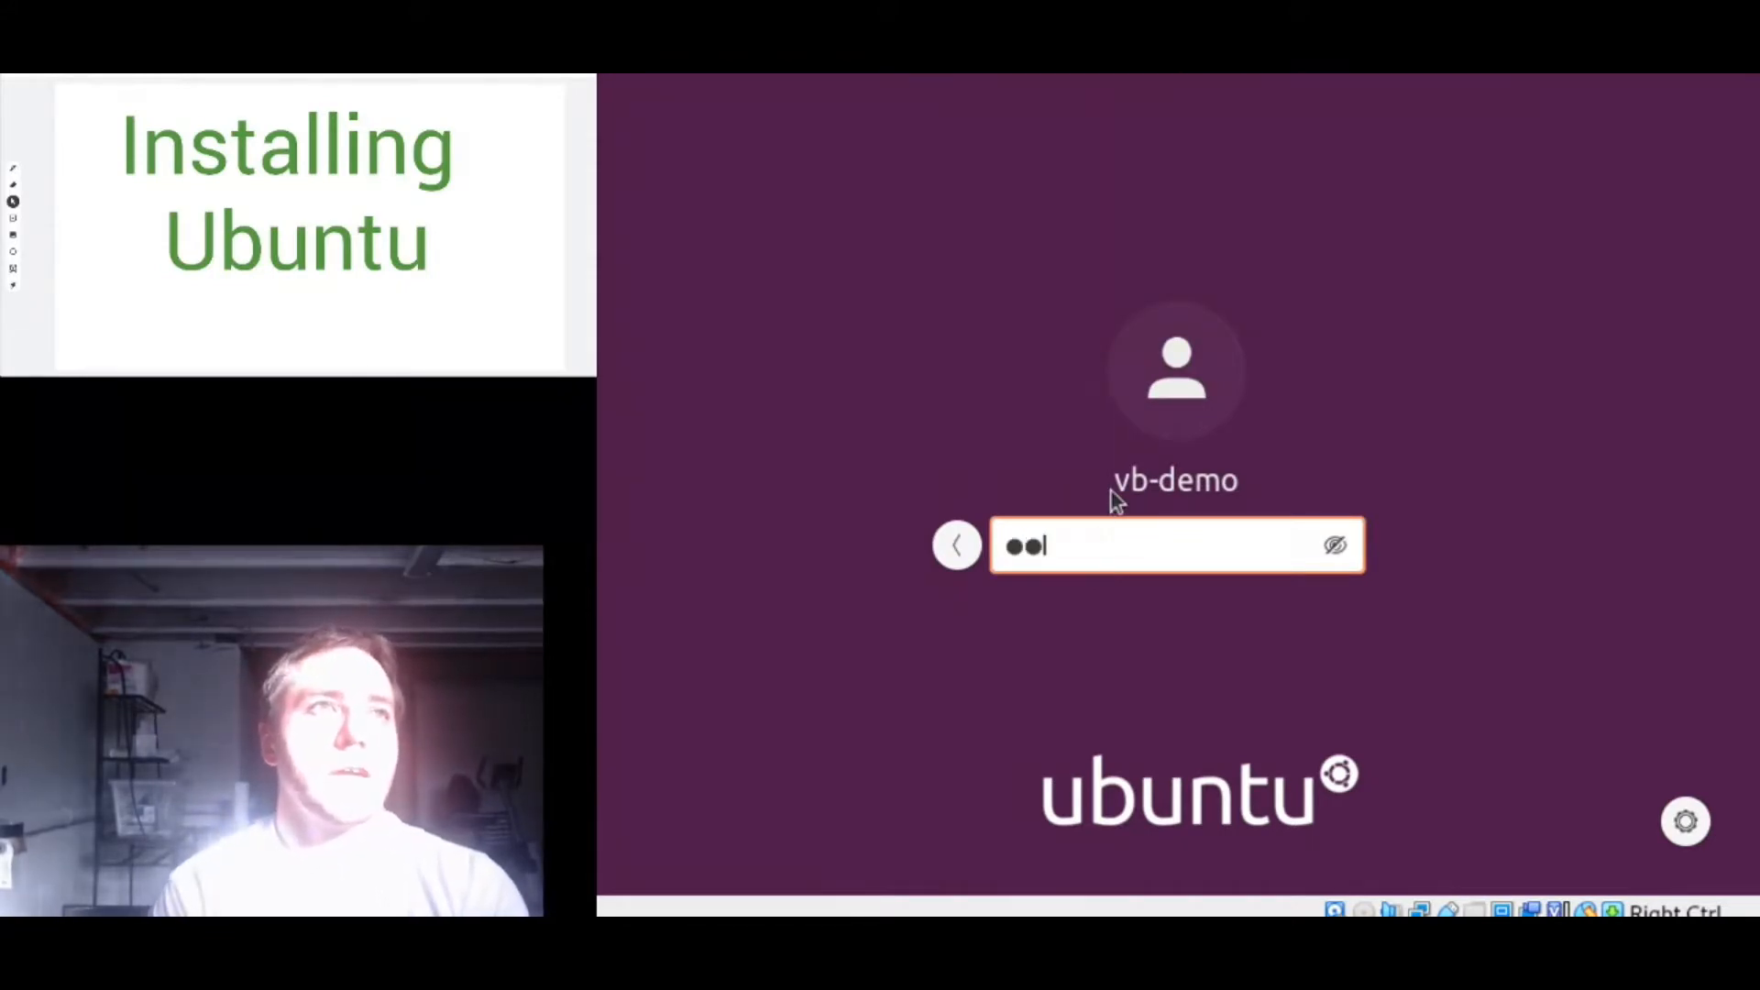
pyautogui.press('Return')
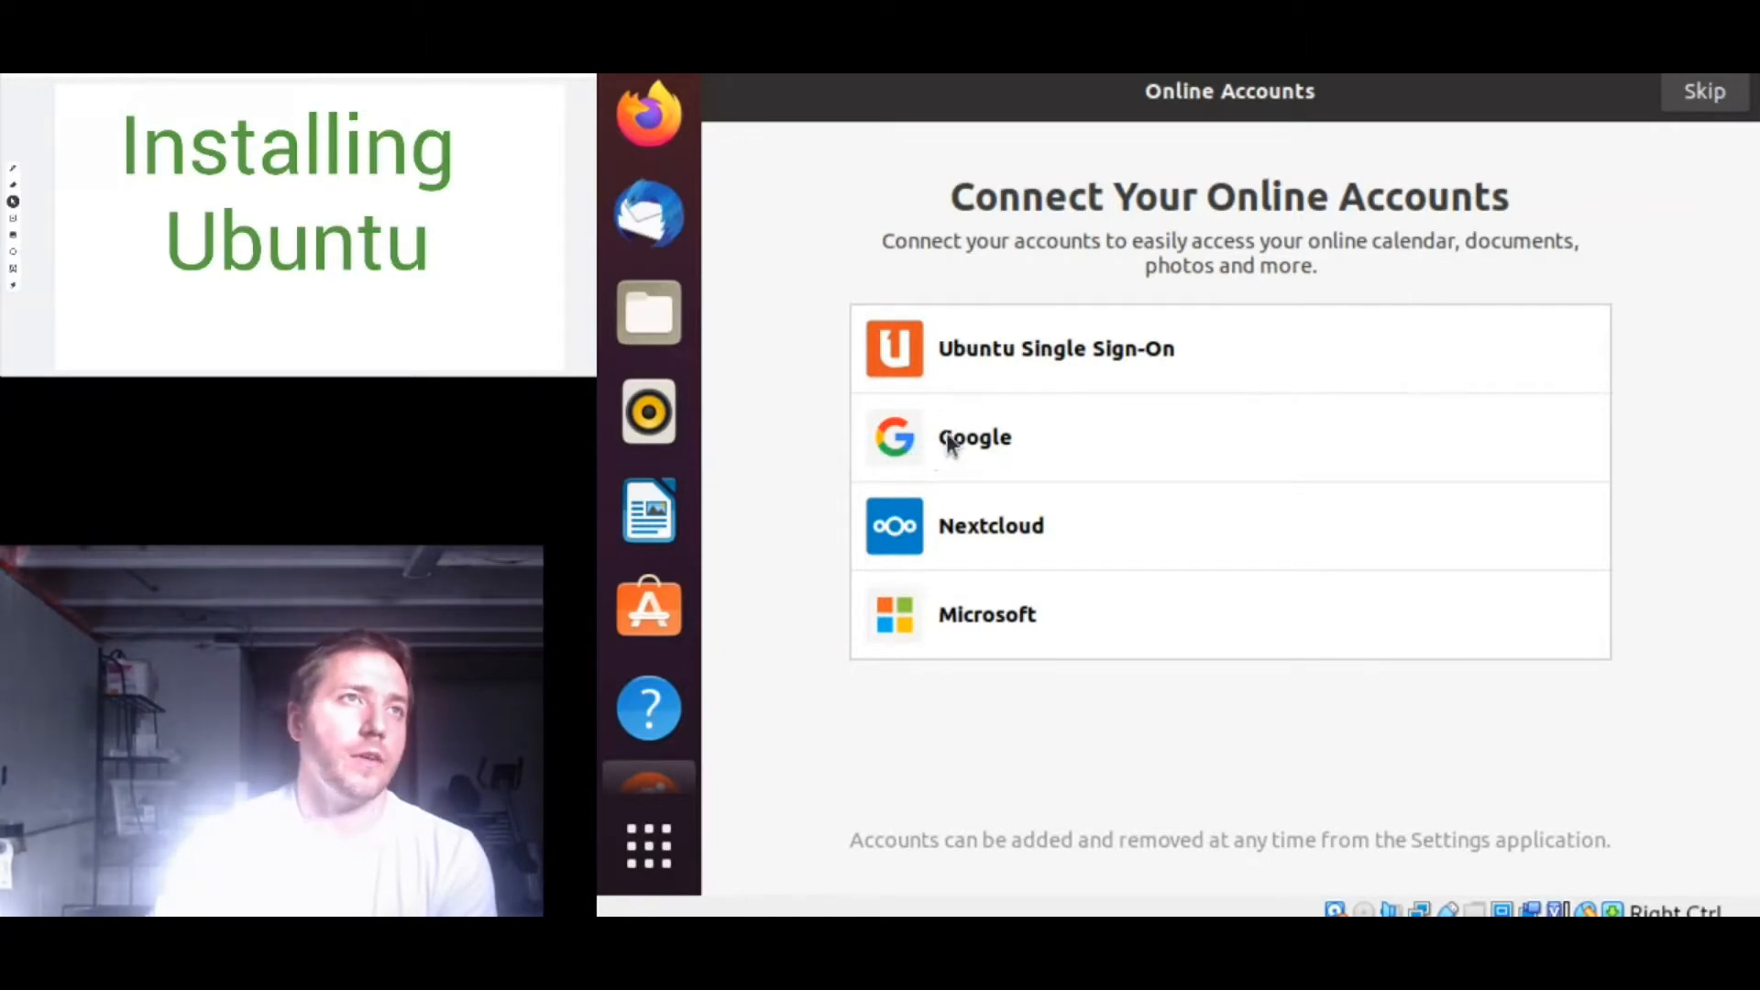
# - Skip the Online Accounts and Livepatch pages of the Ubuntu welcome setup
pyautogui.click(1707, 95)
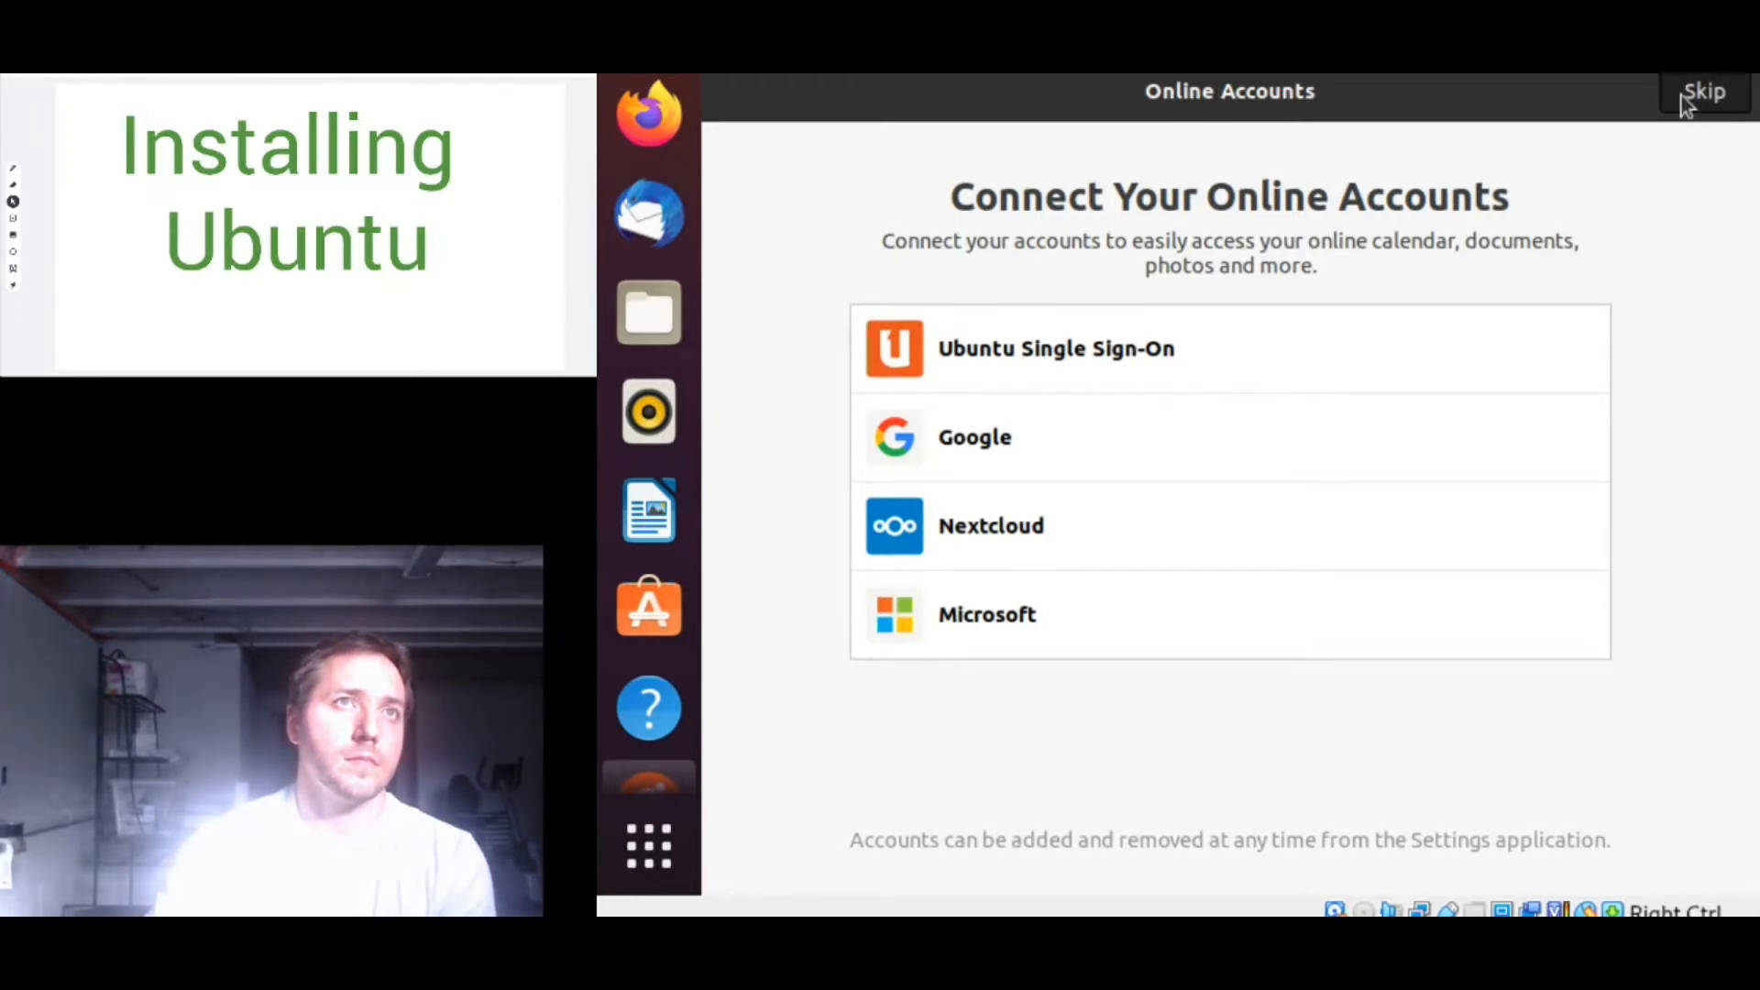
pyautogui.click(1685, 101)
pyautogui.click(1692, 99)
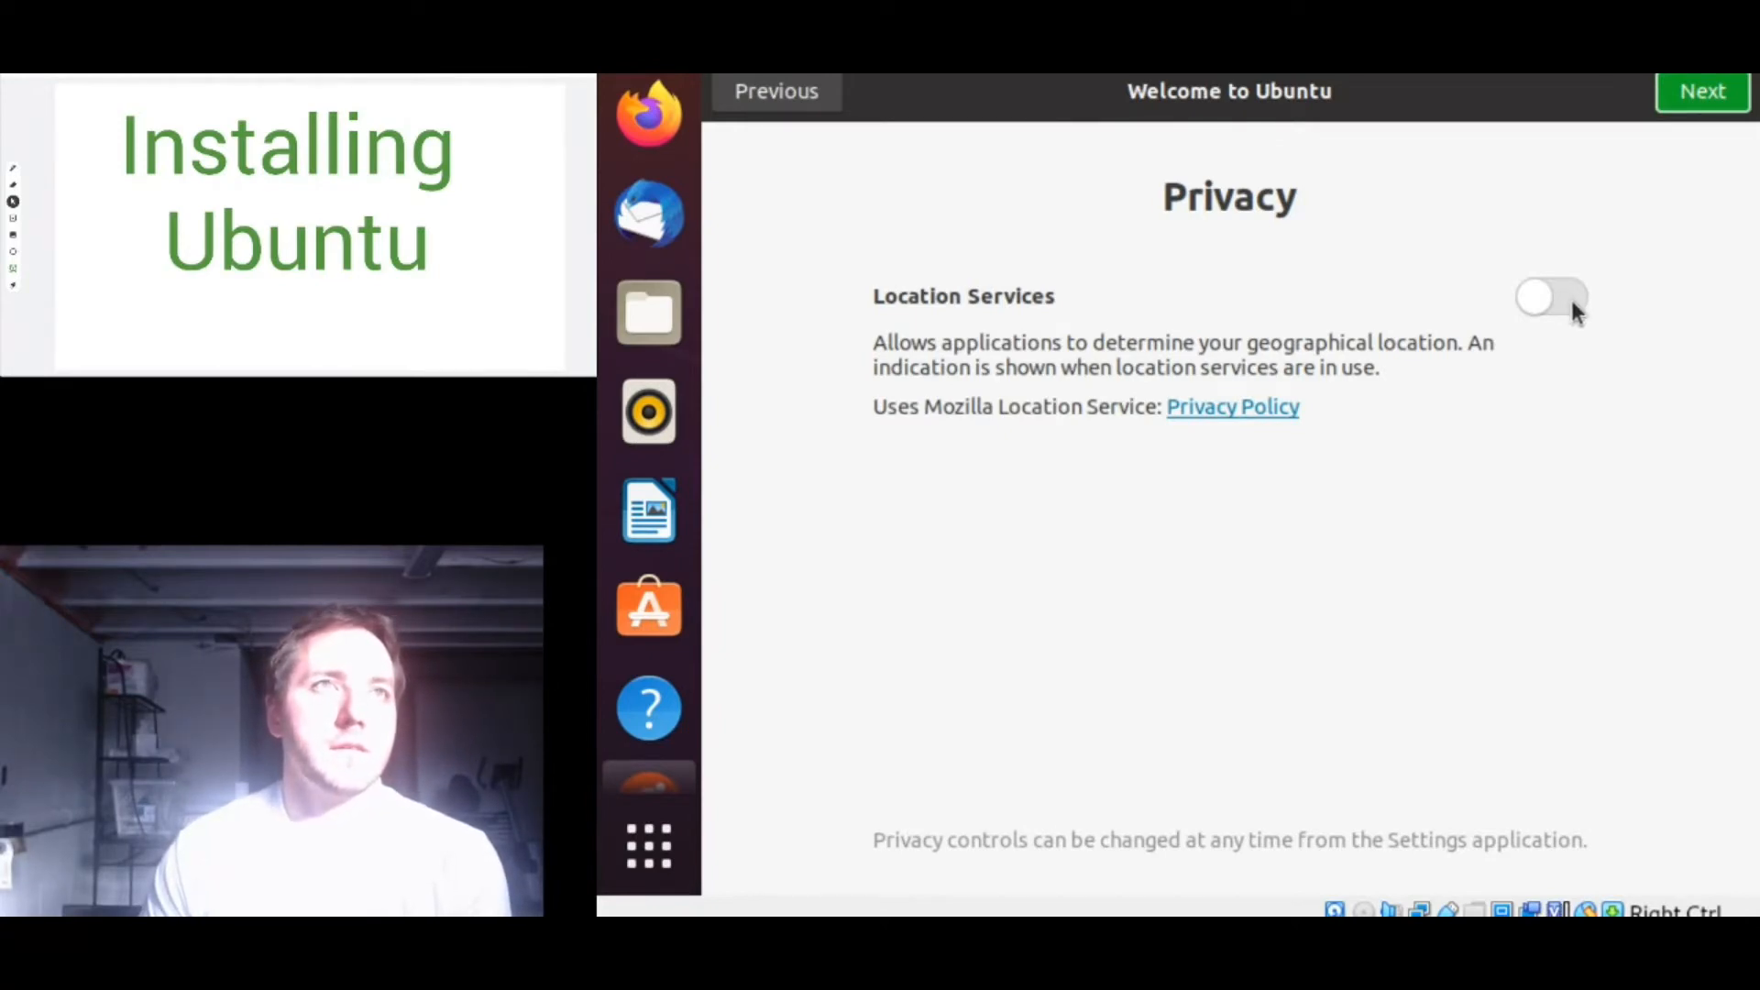
# - Turn Location Services on in Privacy and finish the welcome tour
pyautogui.click(1540, 299)
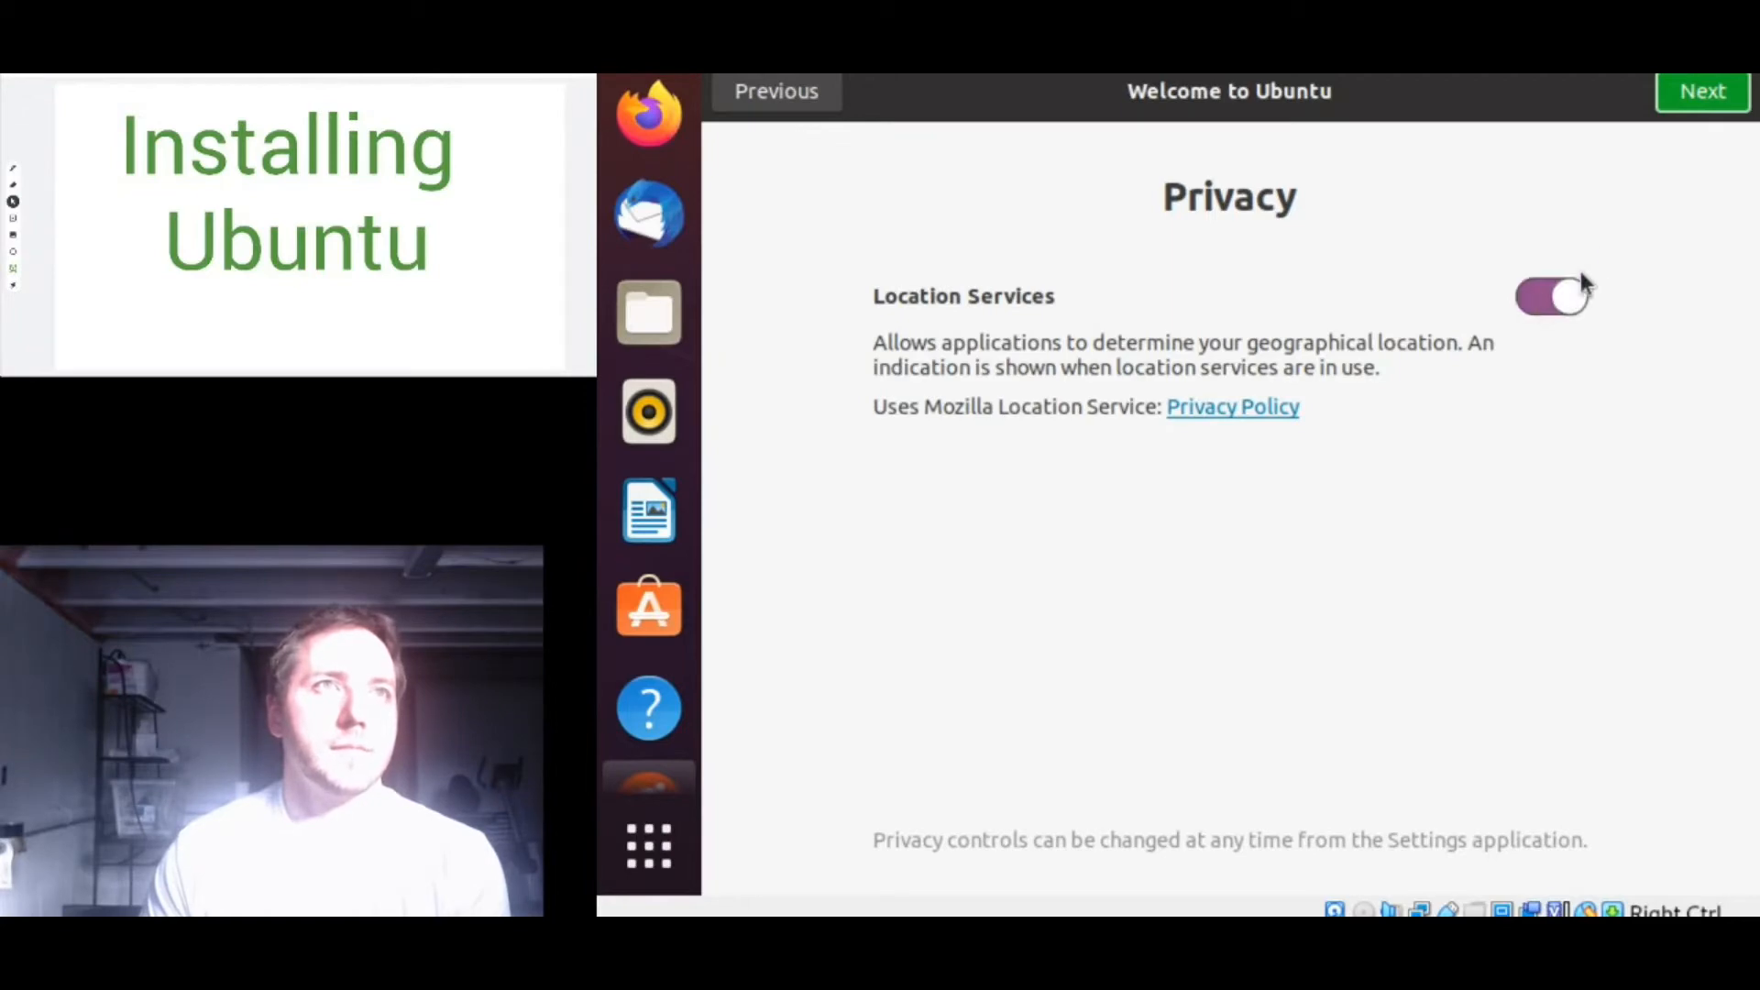
pyautogui.click(1703, 95)
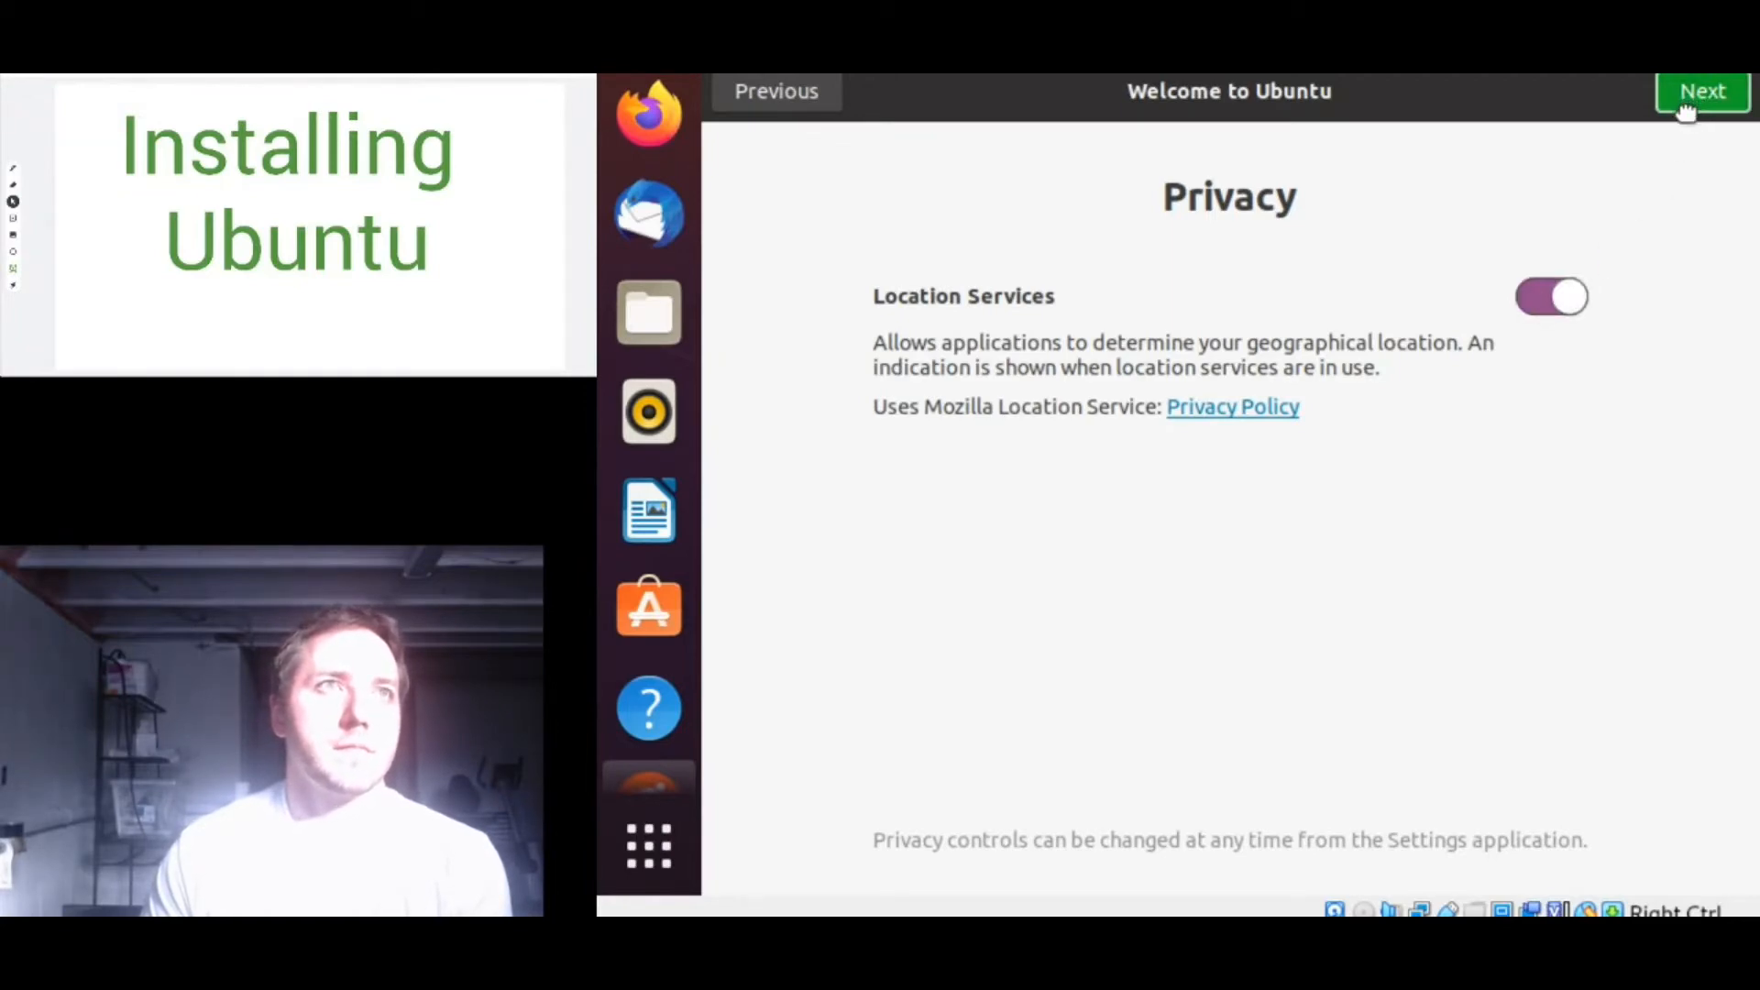
pyautogui.click(1685, 102)
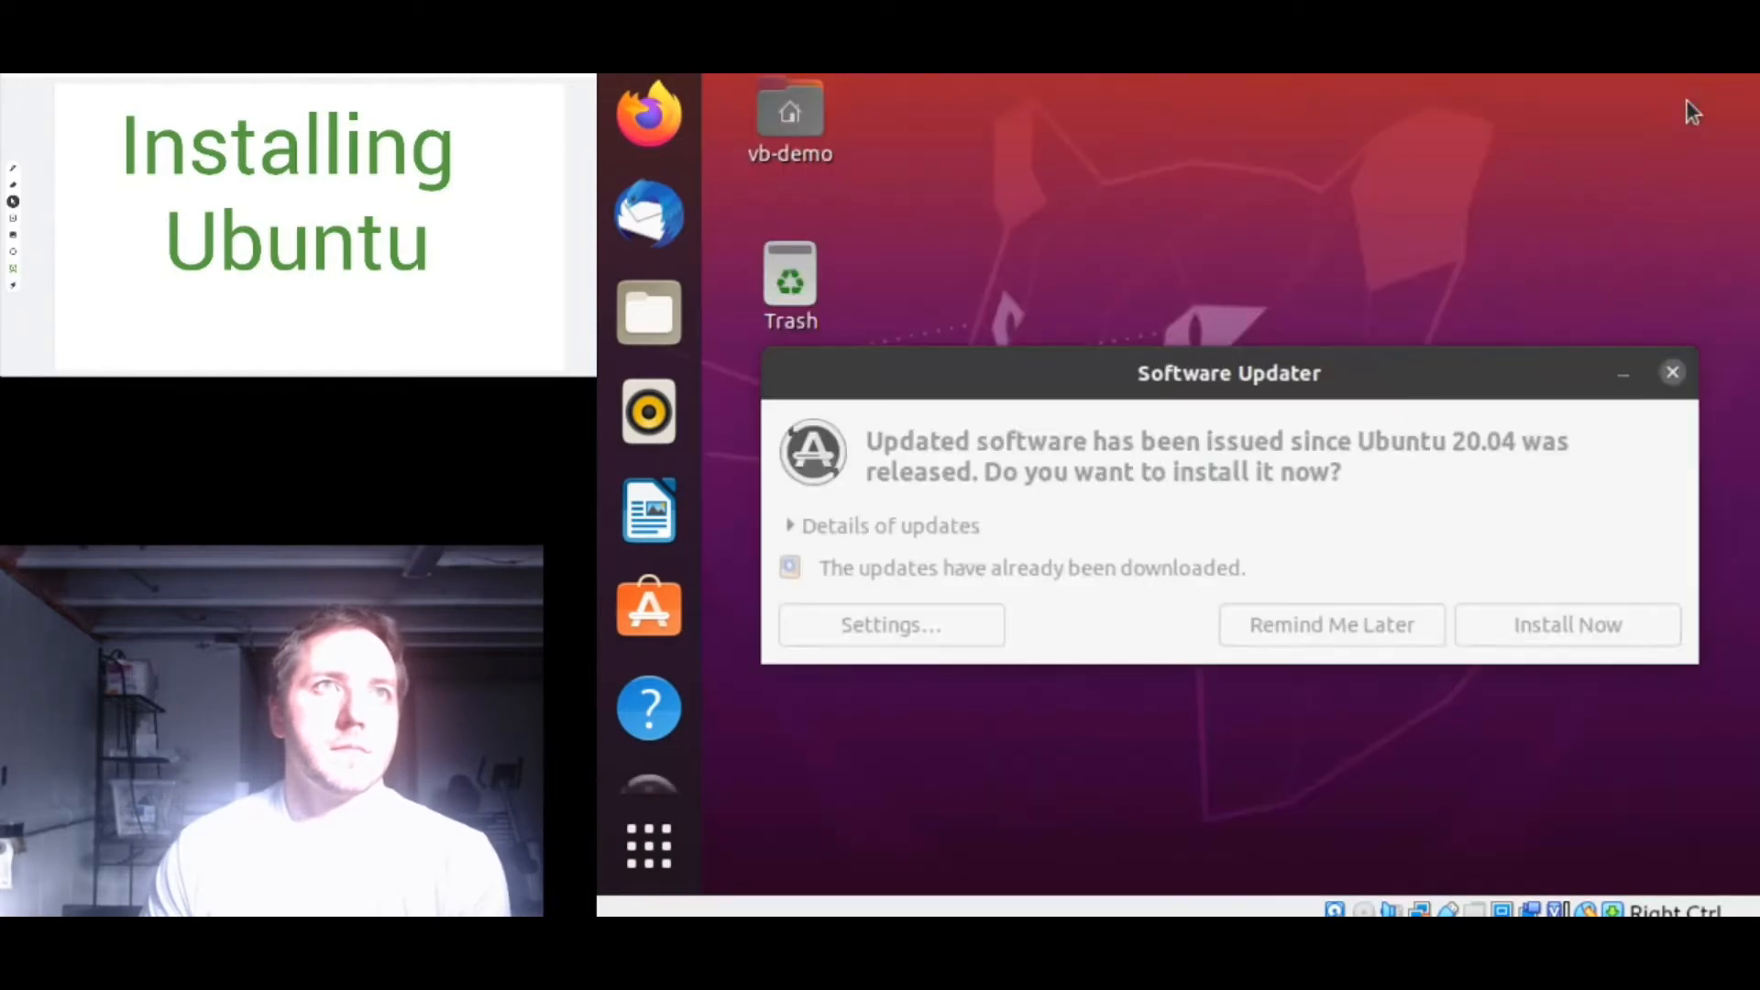
pyautogui.moveTo(1687, 101)
pyautogui.mouseDown()
pyautogui.moveTo(1610, 113)
pyautogui.moveTo(1388, 270)
pyautogui.moveTo(1642, 225)
pyautogui.moveTo(1230, 74)
pyautogui.moveTo(1281, 146)
pyautogui.moveTo(1641, 396)
pyautogui.moveTo(1597, 340)
pyautogui.moveTo(1536, 367)
pyautogui.moveTo(1601, 240)
pyautogui.moveTo(1559, 240)
pyautogui.moveTo(1520, 291)
pyautogui.mouseUp()
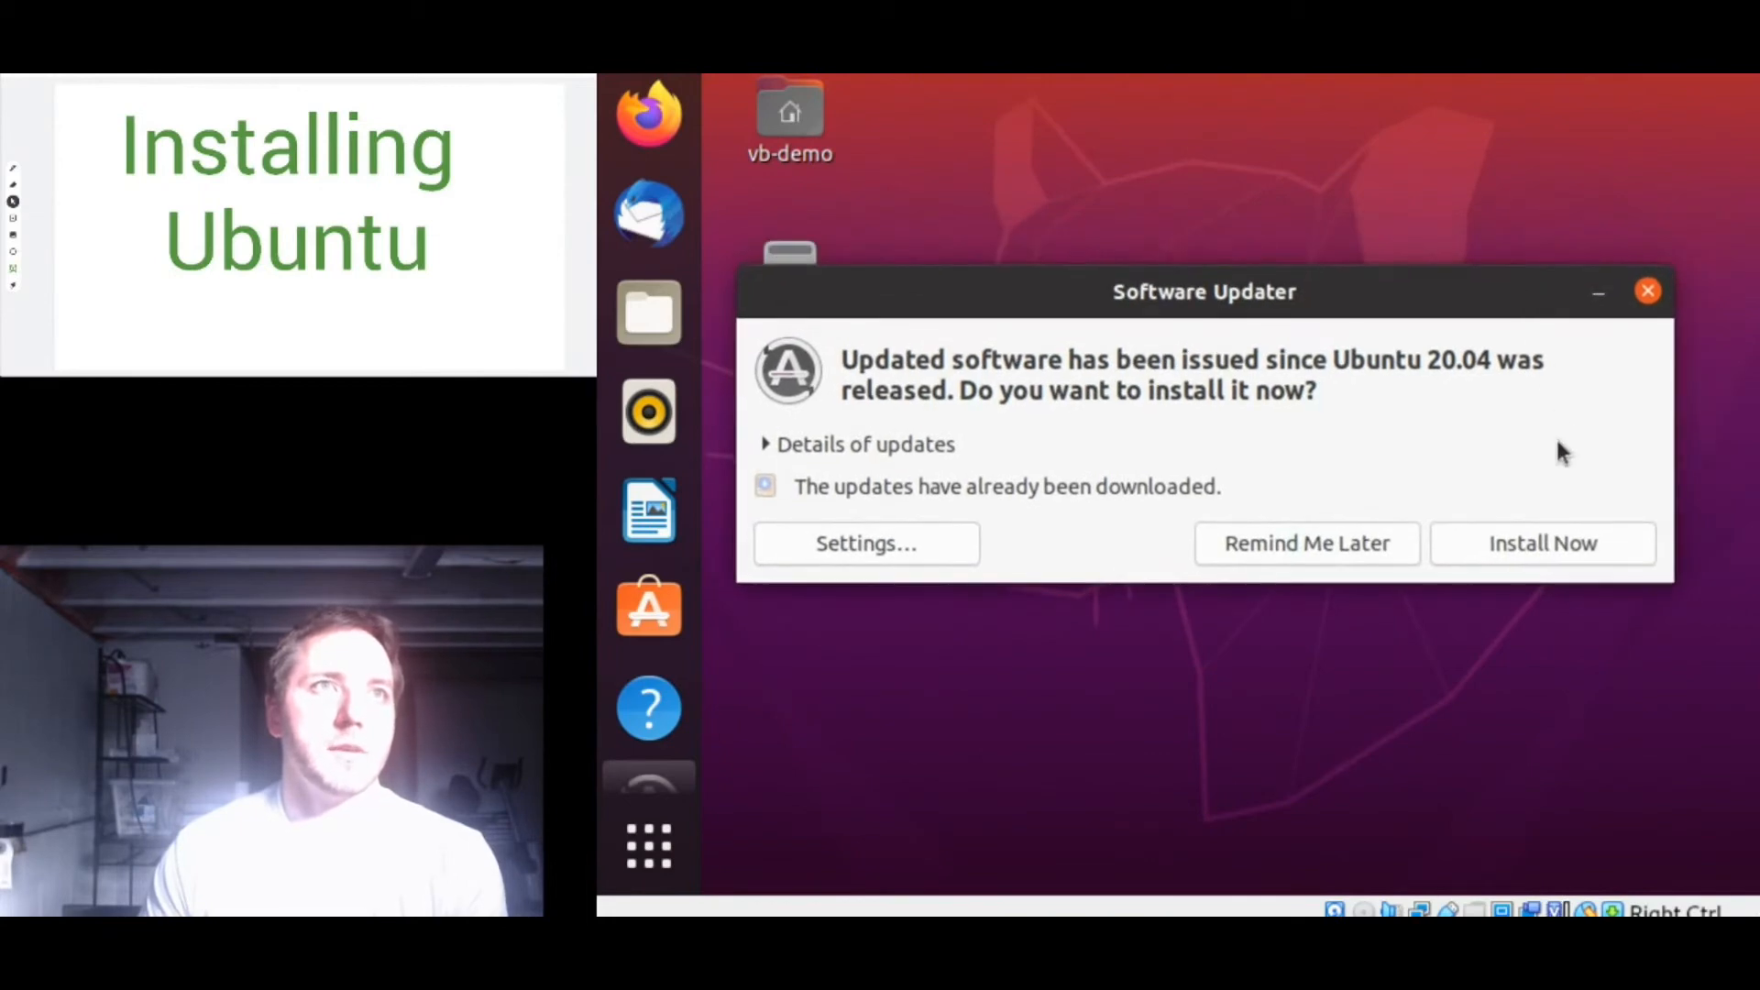
# - Accept the Software Updater's Install Now prompt, leaving the plain vb-demo desktop showing
pyautogui.click(1520, 540)
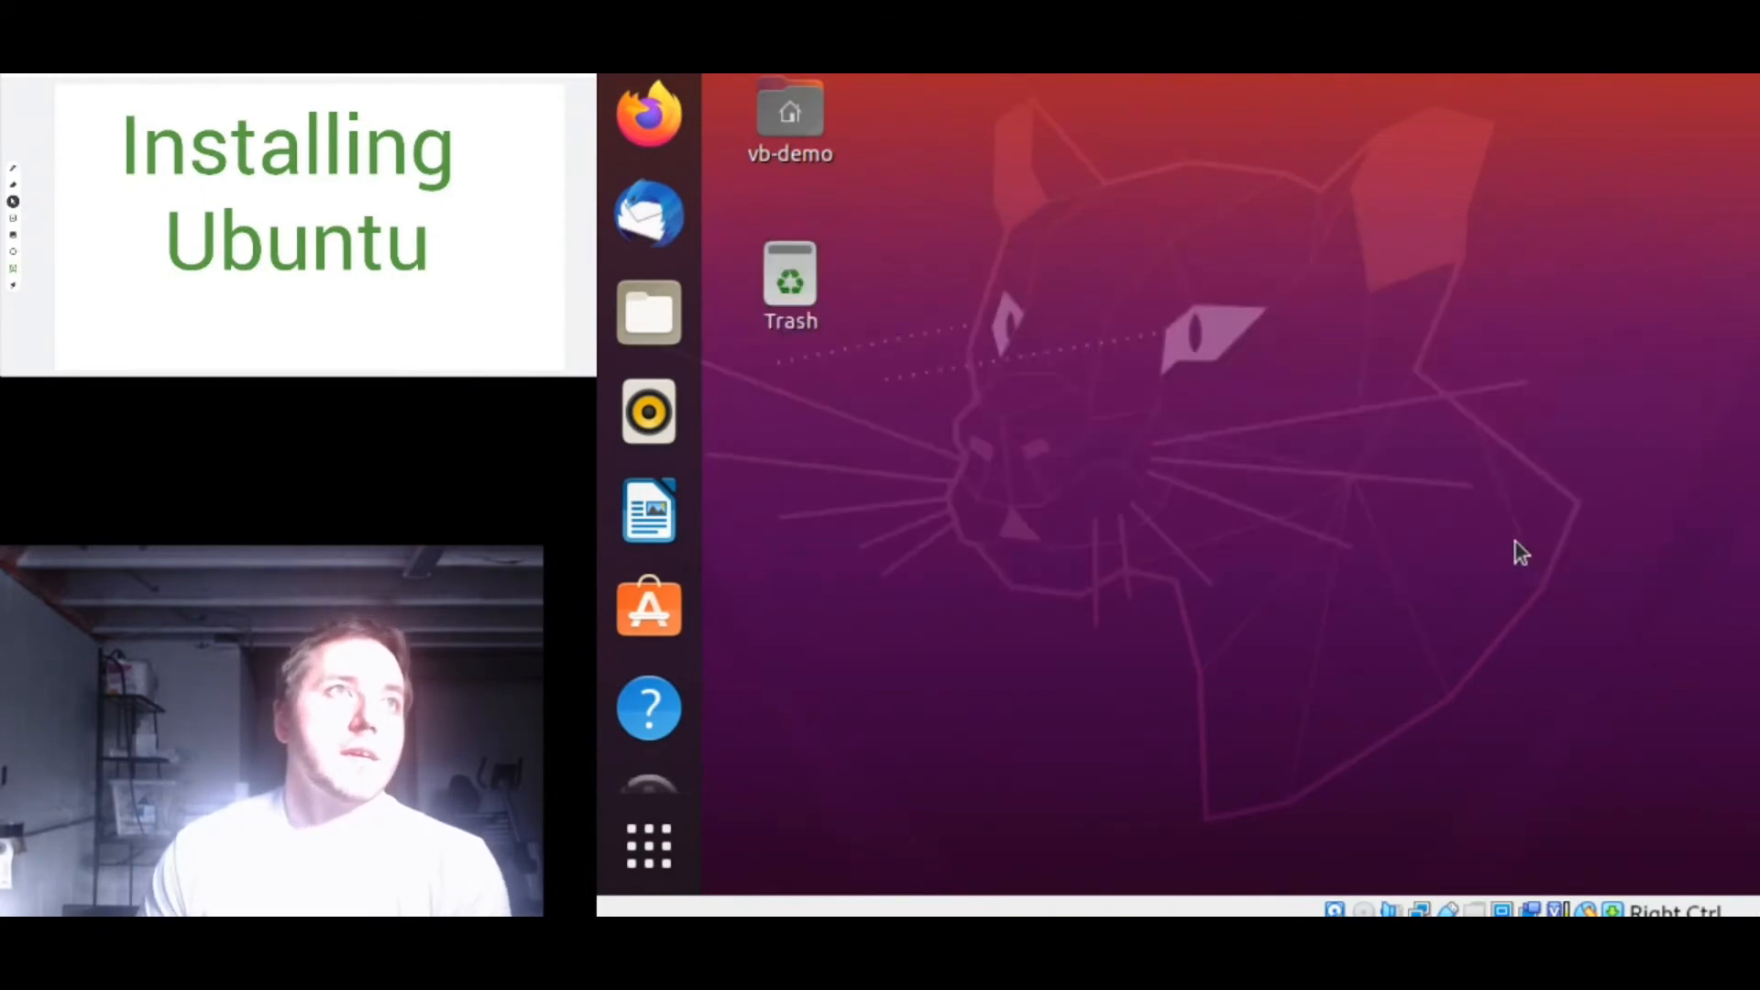
pyautogui.moveTo(1480, 555); pyautogui.dragTo(1181, 641)
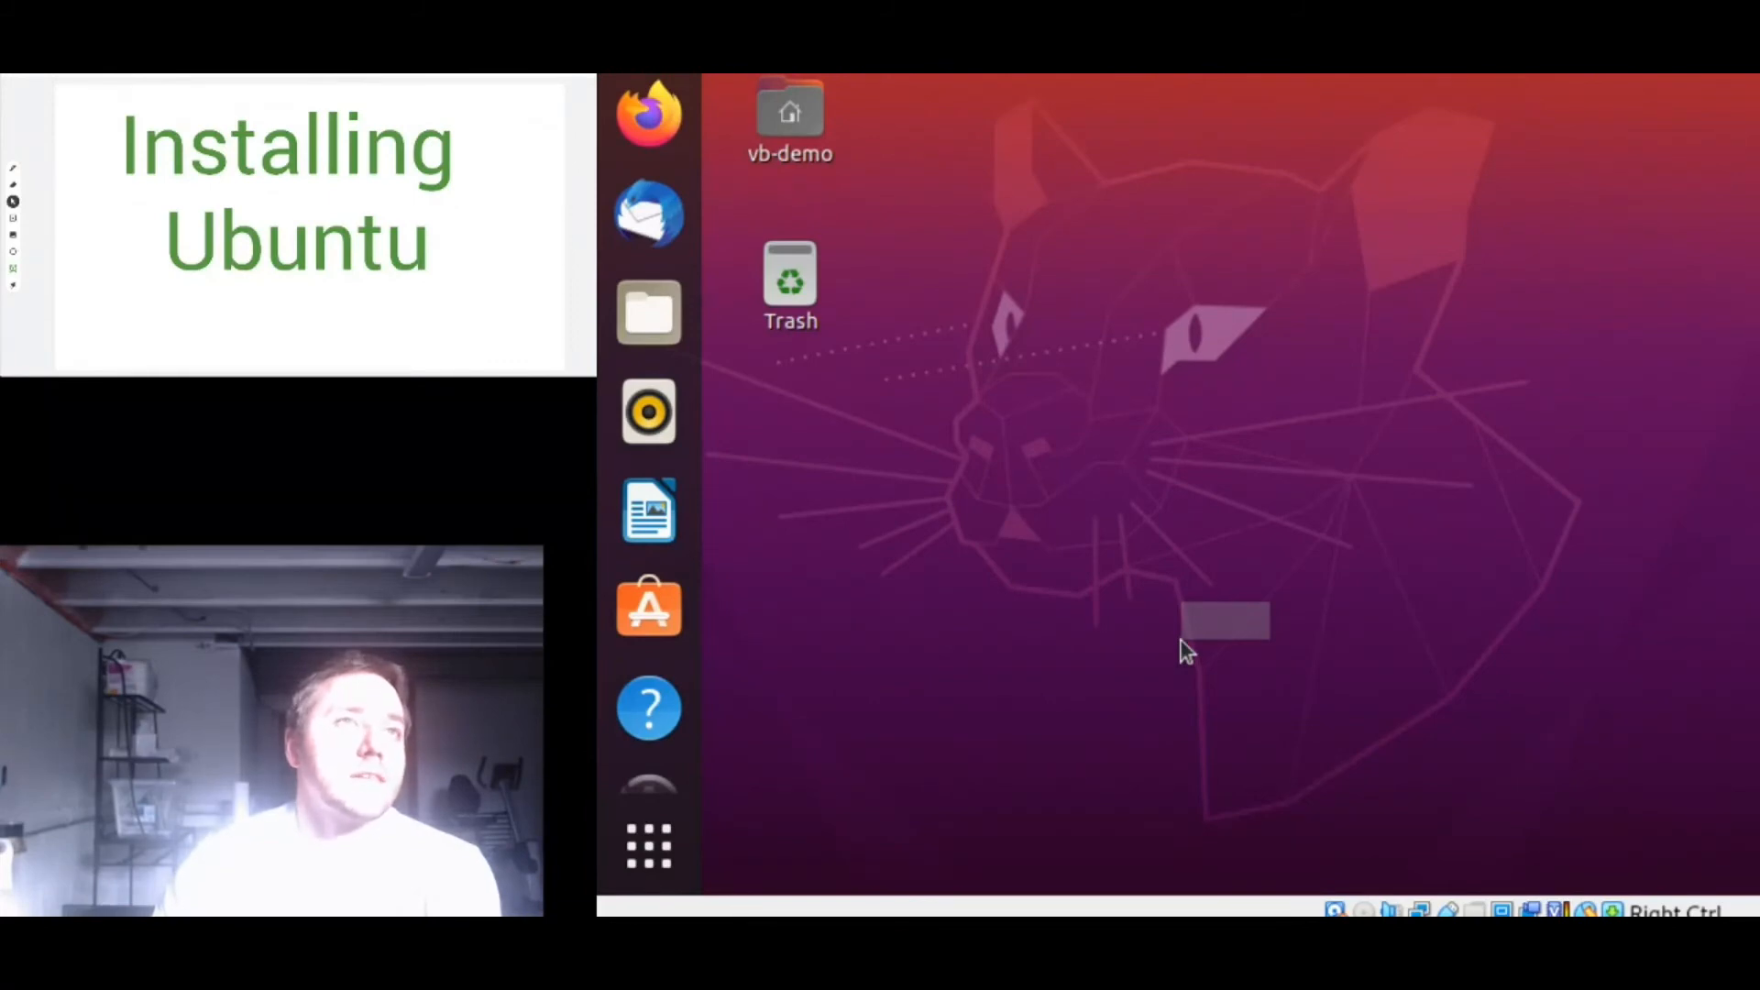
pyautogui.moveTo(1181, 641); pyautogui.dragTo(1419, 243)
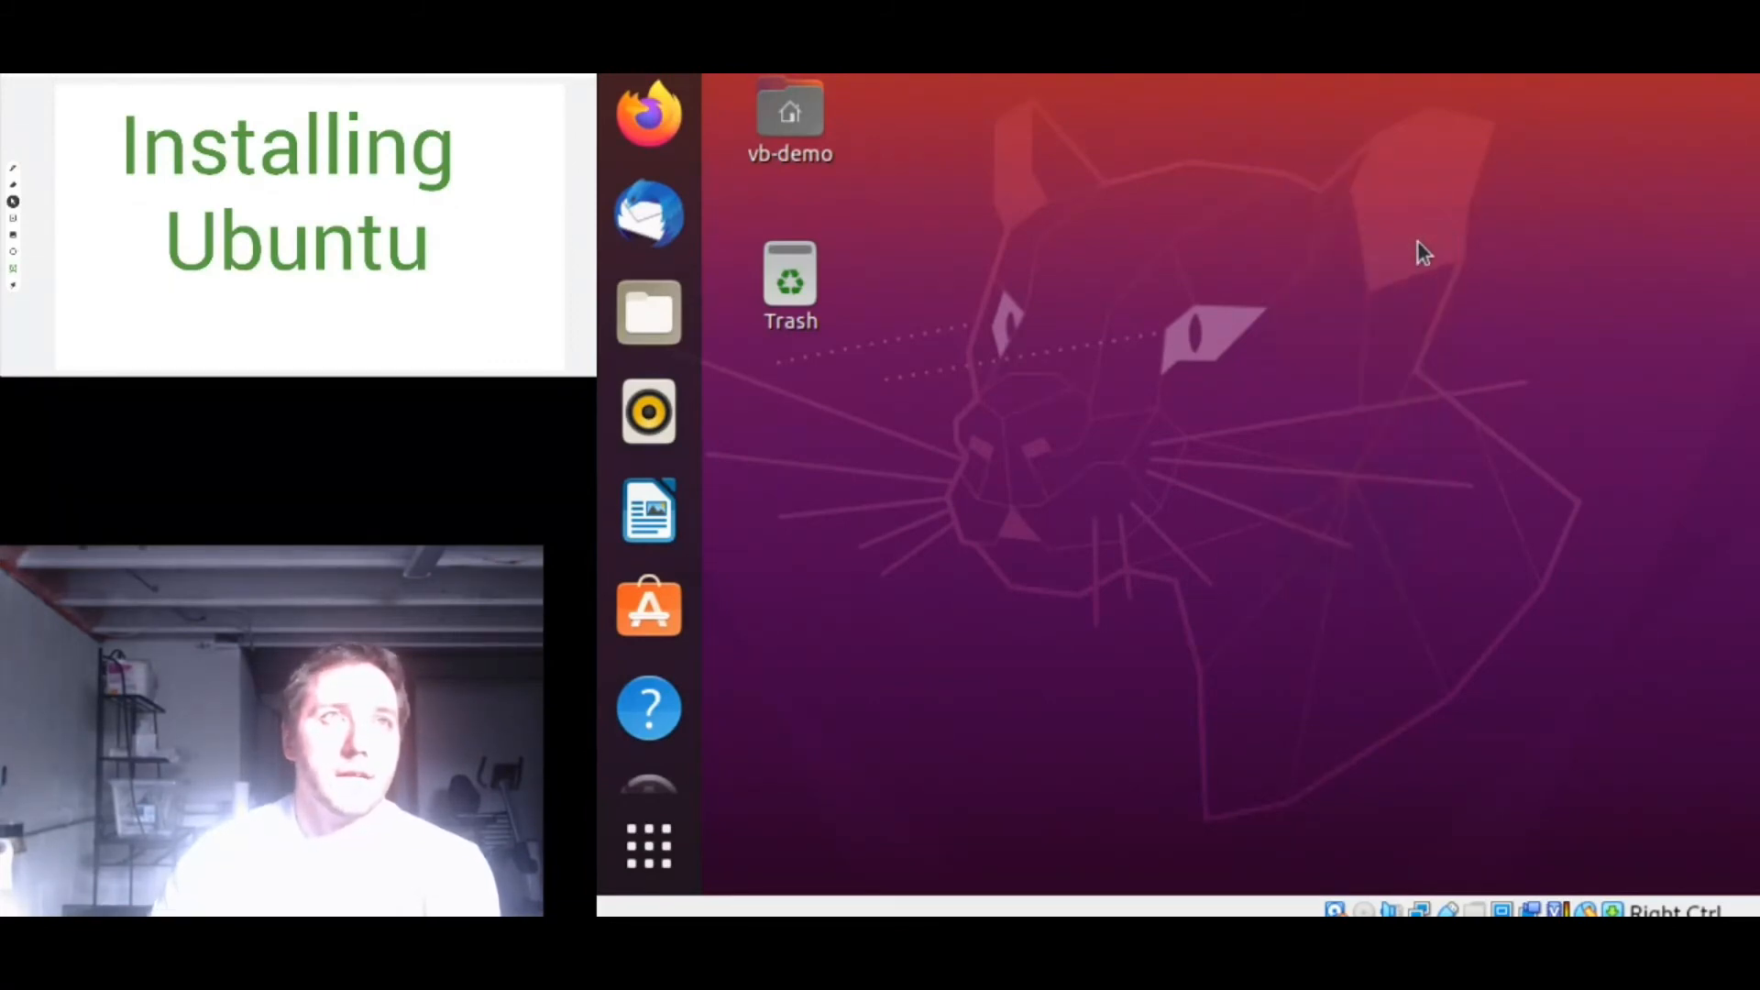